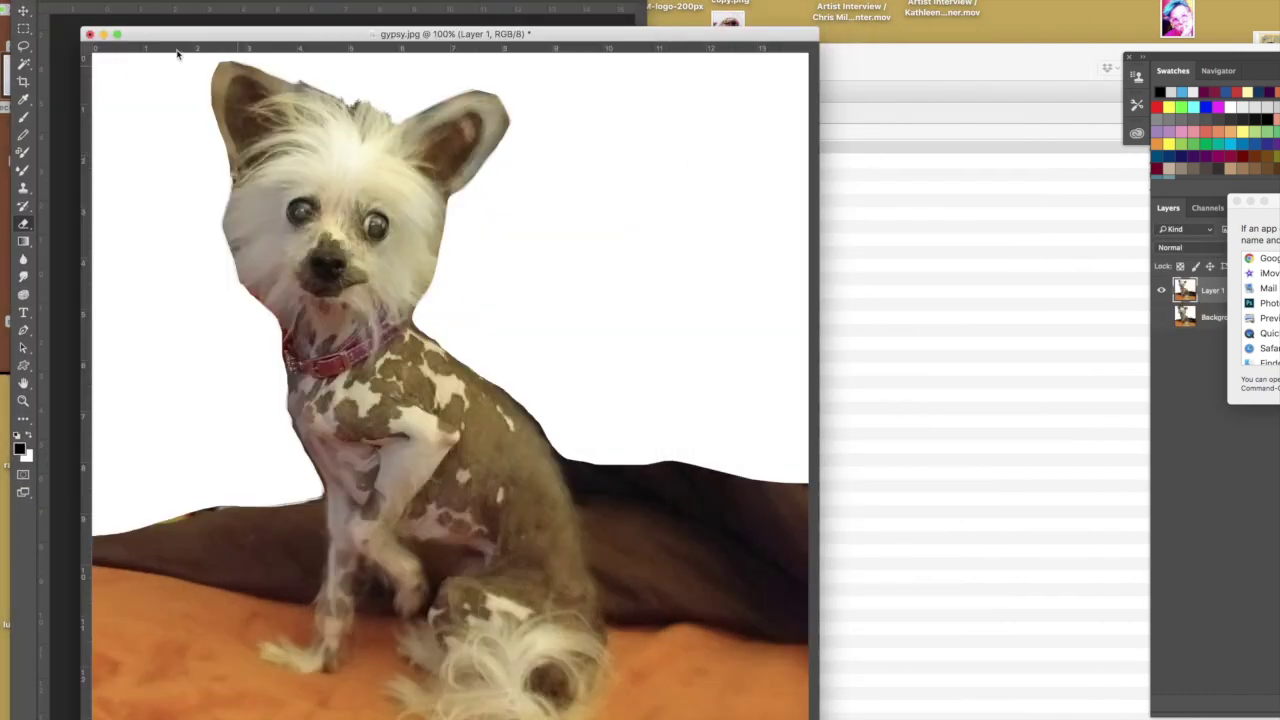
Step: Examine the fur edges around the dog's head up close in the gypsy.jpg cutout and in the original photo
drag(145, 40, 121, 5)
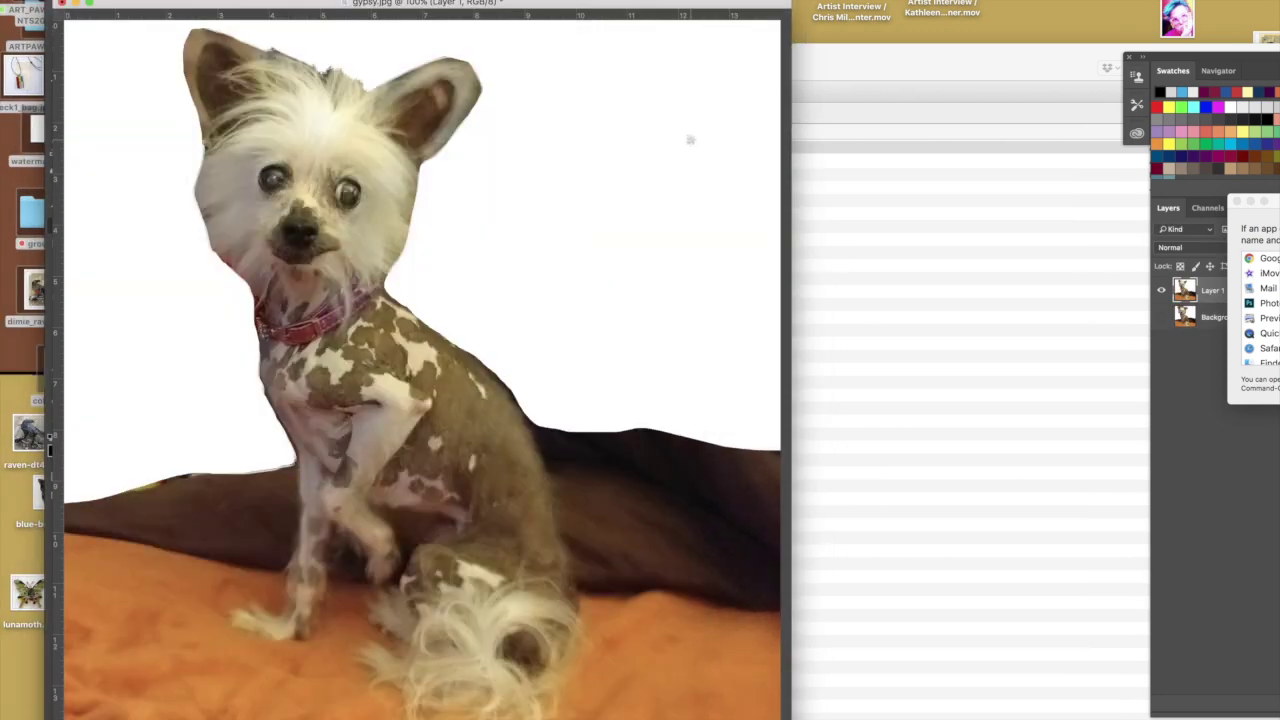
drag(163, 2, 243, 7)
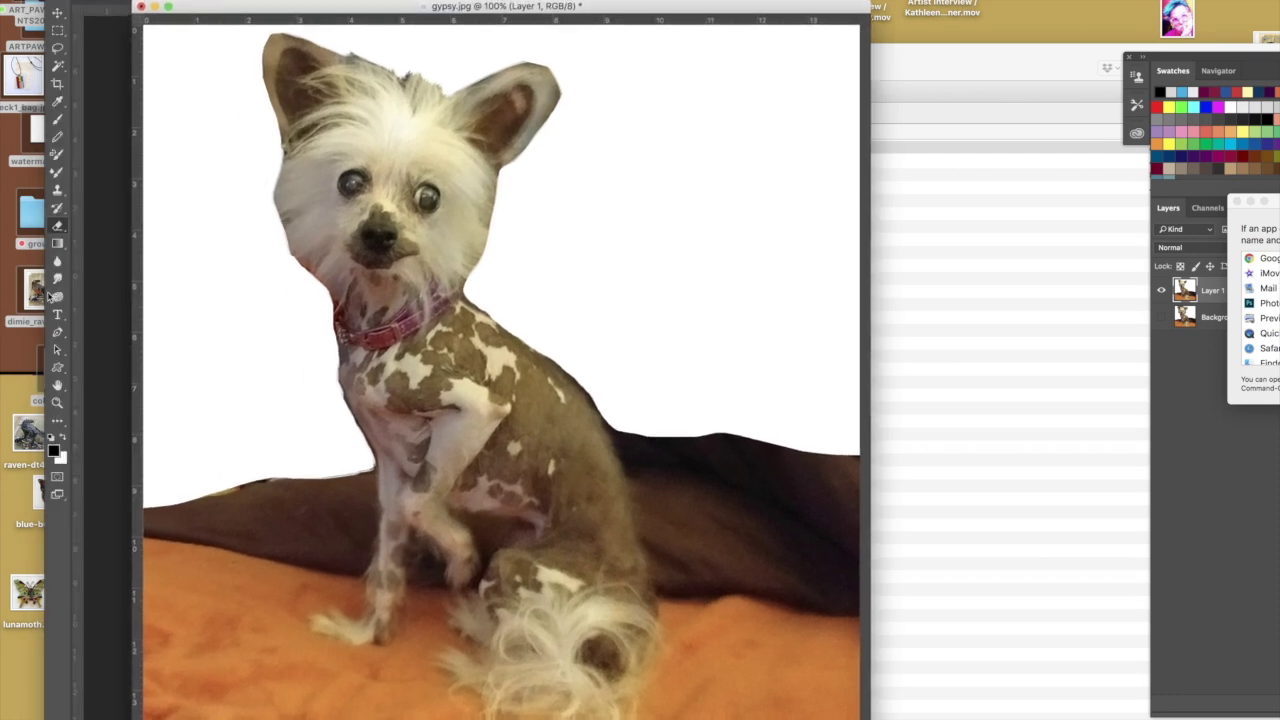
click(57, 403)
drag(279, 198, 334, 244)
drag(251, 221, 114, 186)
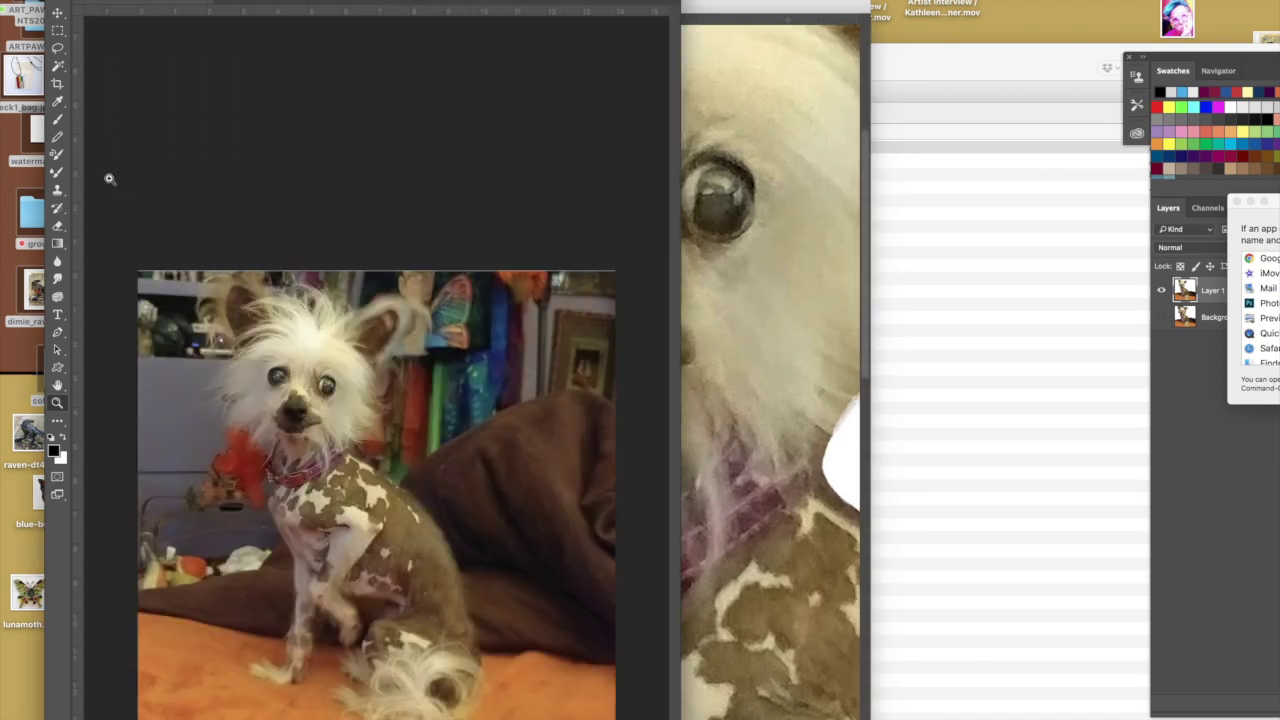
drag(255, 397, 290, 417)
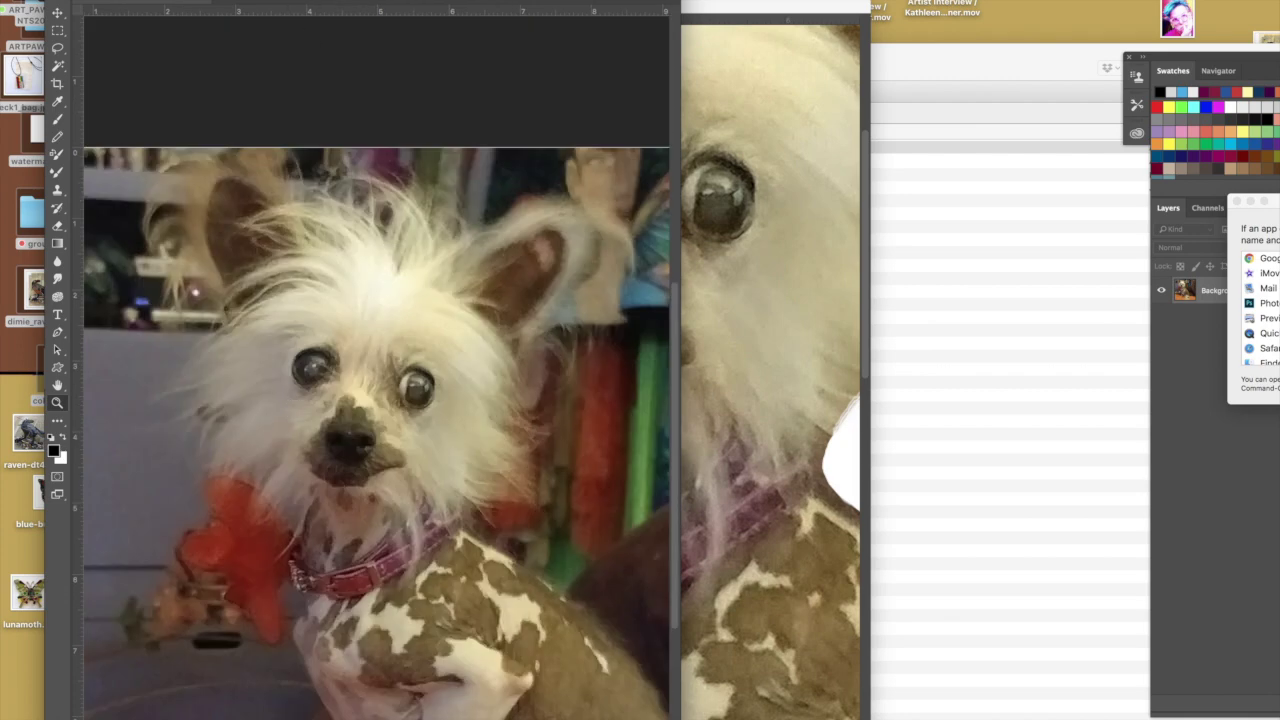
drag(325, 1, 327, 0)
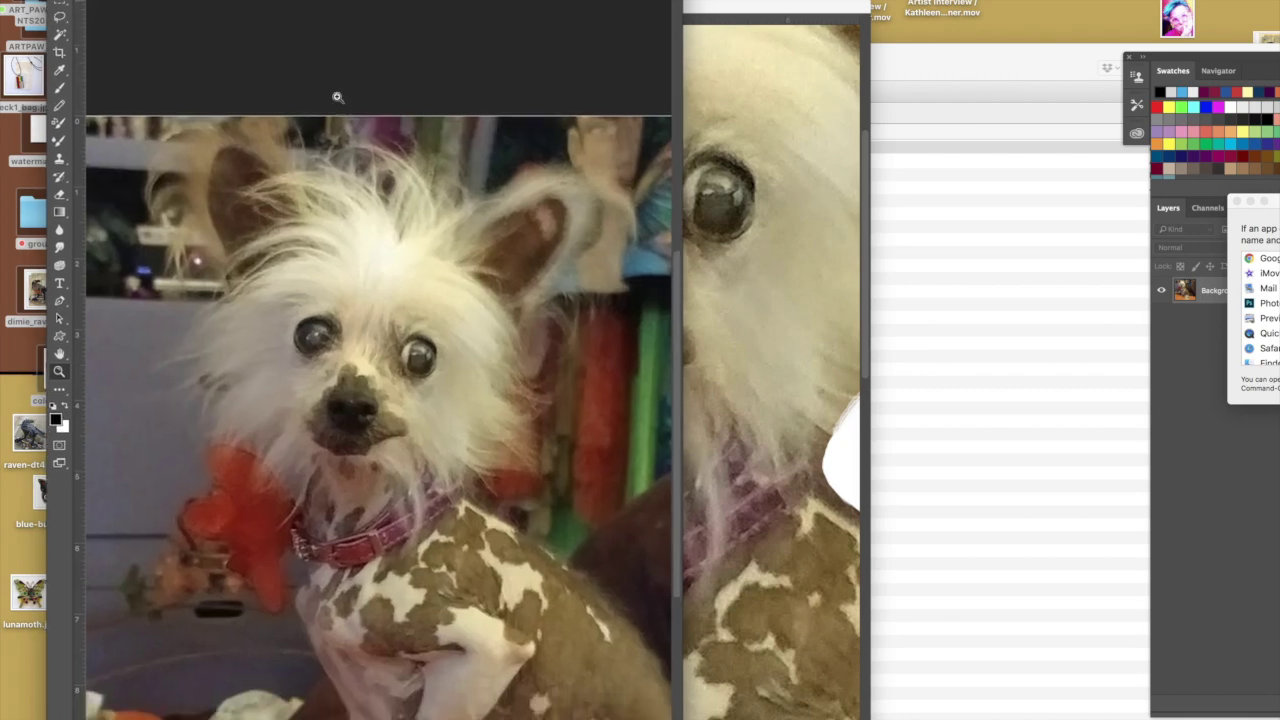
Step: In gypsy.jpg, smudge fine fur wisps outward from the hard edge of the left cheek onto the white background
click(728, 292)
click(60, 249)
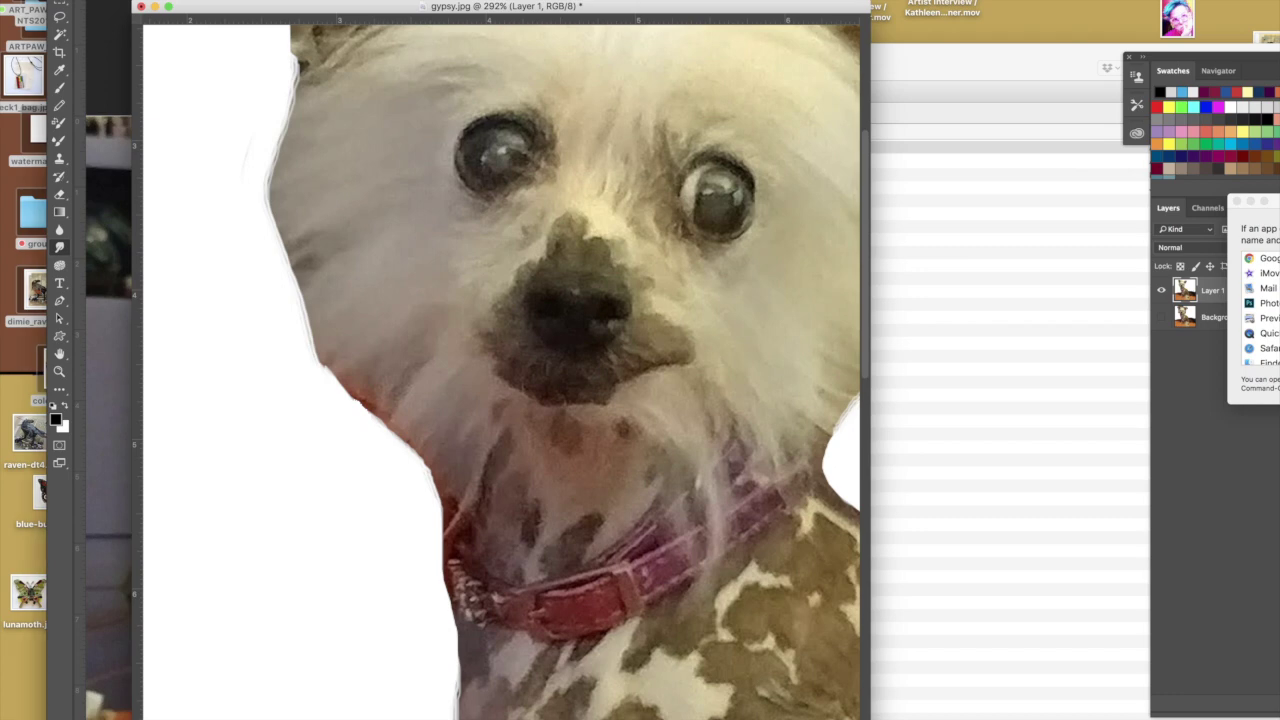
mouse_move(297, 278)
mouse_down()
mouse_move(290, 374)
mouse_move(342, 258)
mouse_move(296, 347)
mouse_up()
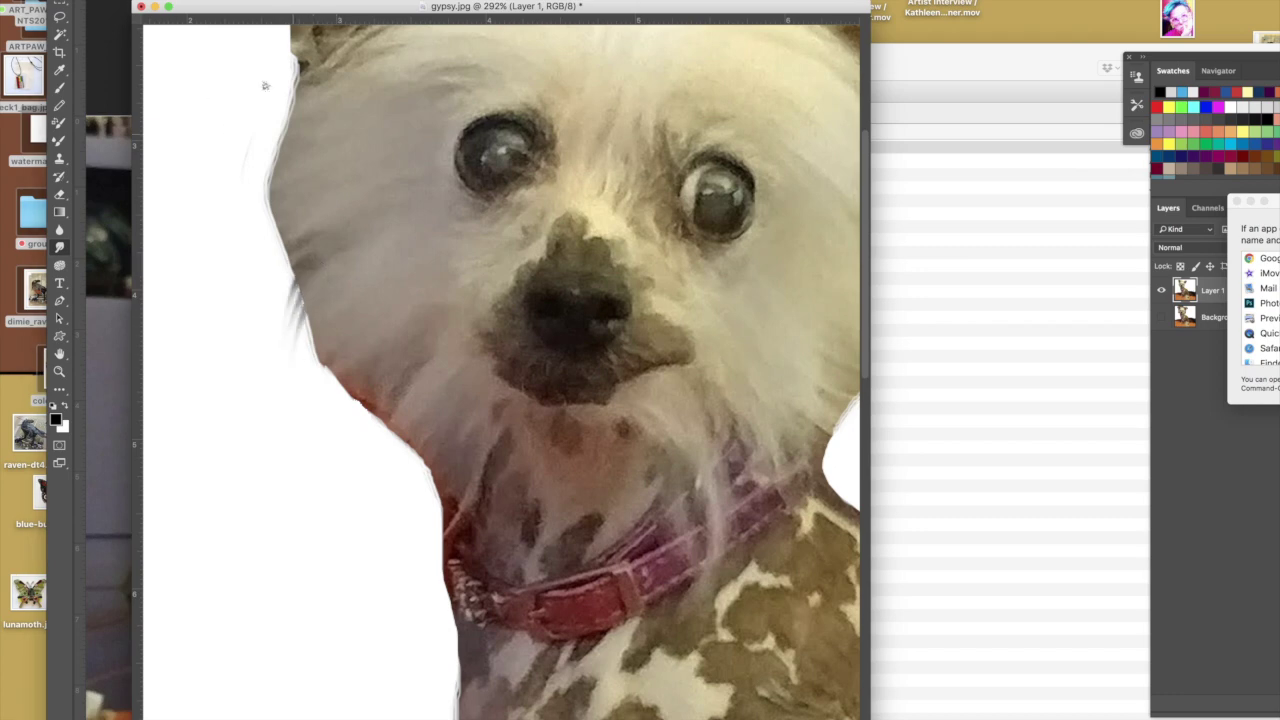
click(59, 371)
click(312, 286)
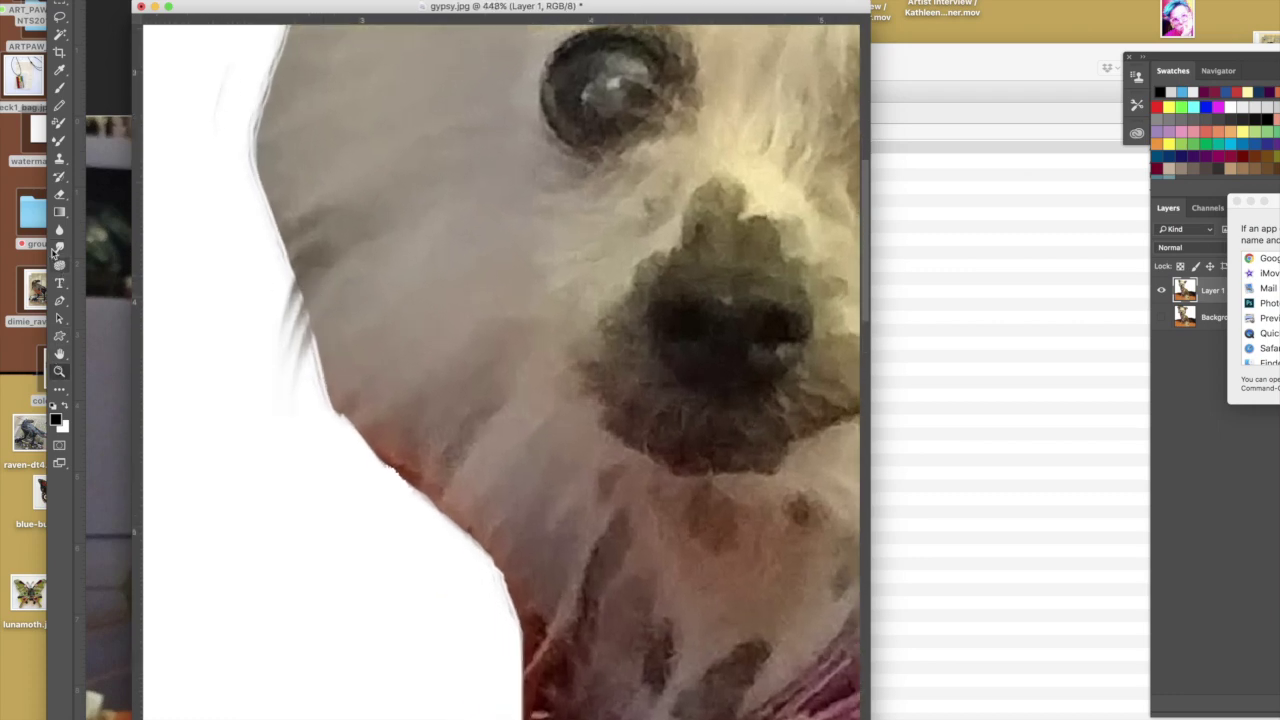
click(59, 248)
drag(292, 252, 268, 318)
drag(297, 274, 281, 325)
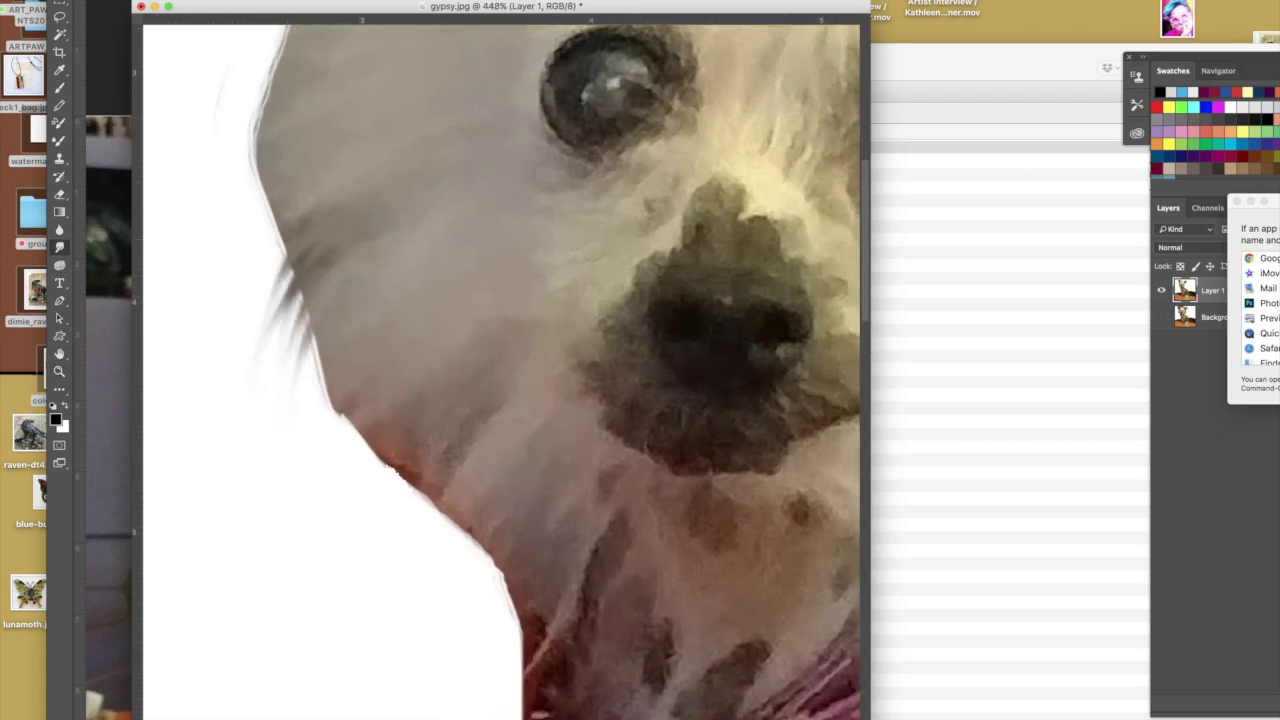
mouse_move(302, 300)
mouse_down()
mouse_move(280, 371)
mouse_move(292, 399)
mouse_up()
mouse_move(312, 336)
mouse_down()
mouse_move(292, 398)
mouse_move(320, 334)
mouse_move(328, 408)
mouse_move(297, 464)
mouse_up()
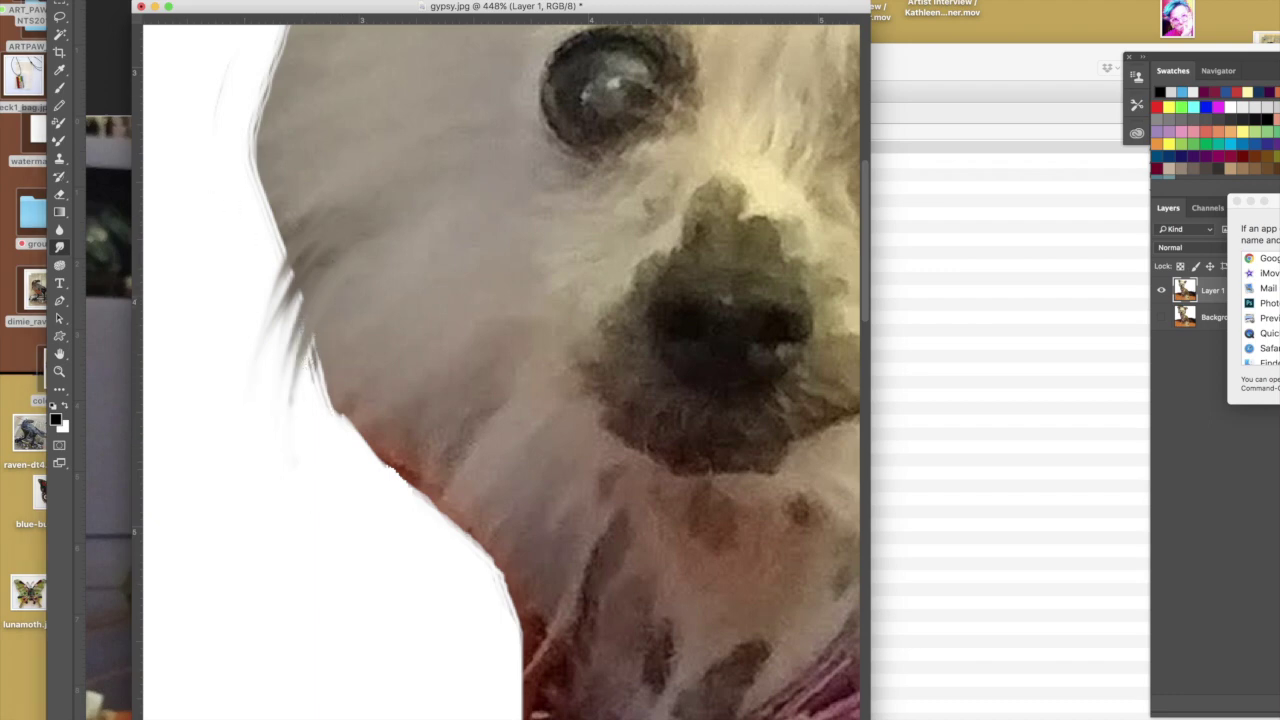
Step: With a speckled Smudge brush tip, pull longer tapering fur strands down from the left cheek's lower edge
click(82, 1)
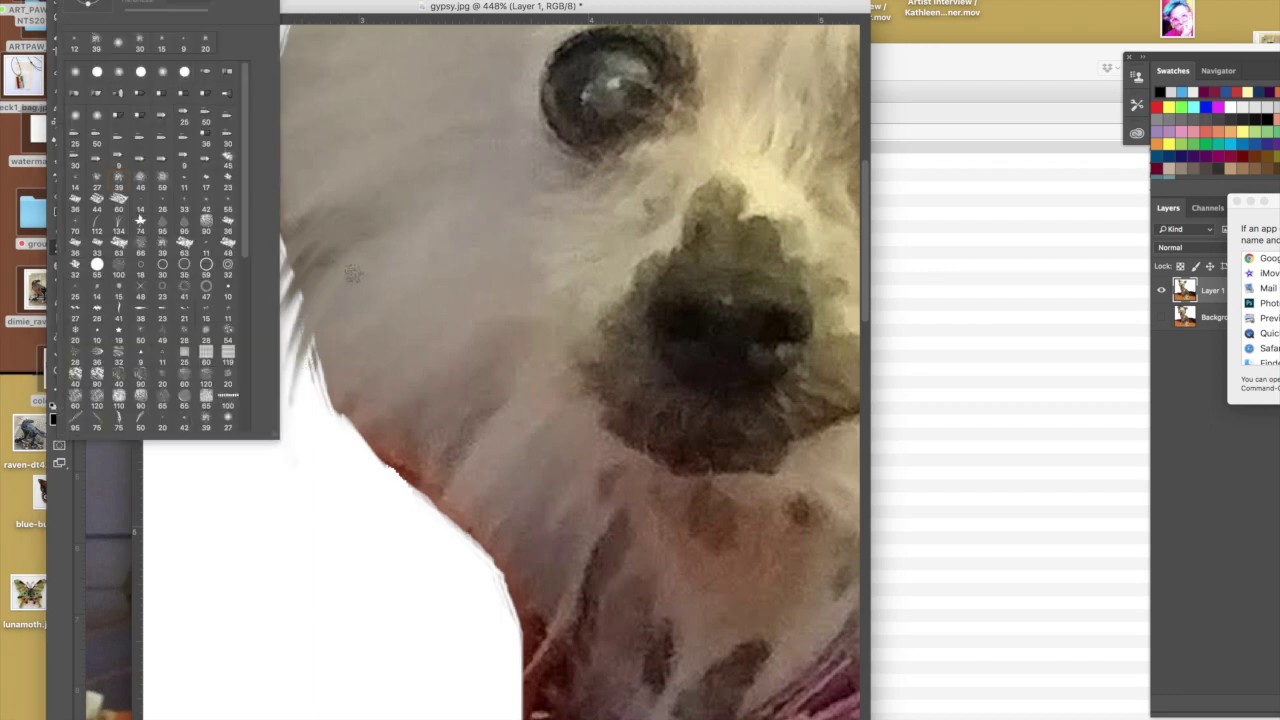
drag(341, 293, 302, 421)
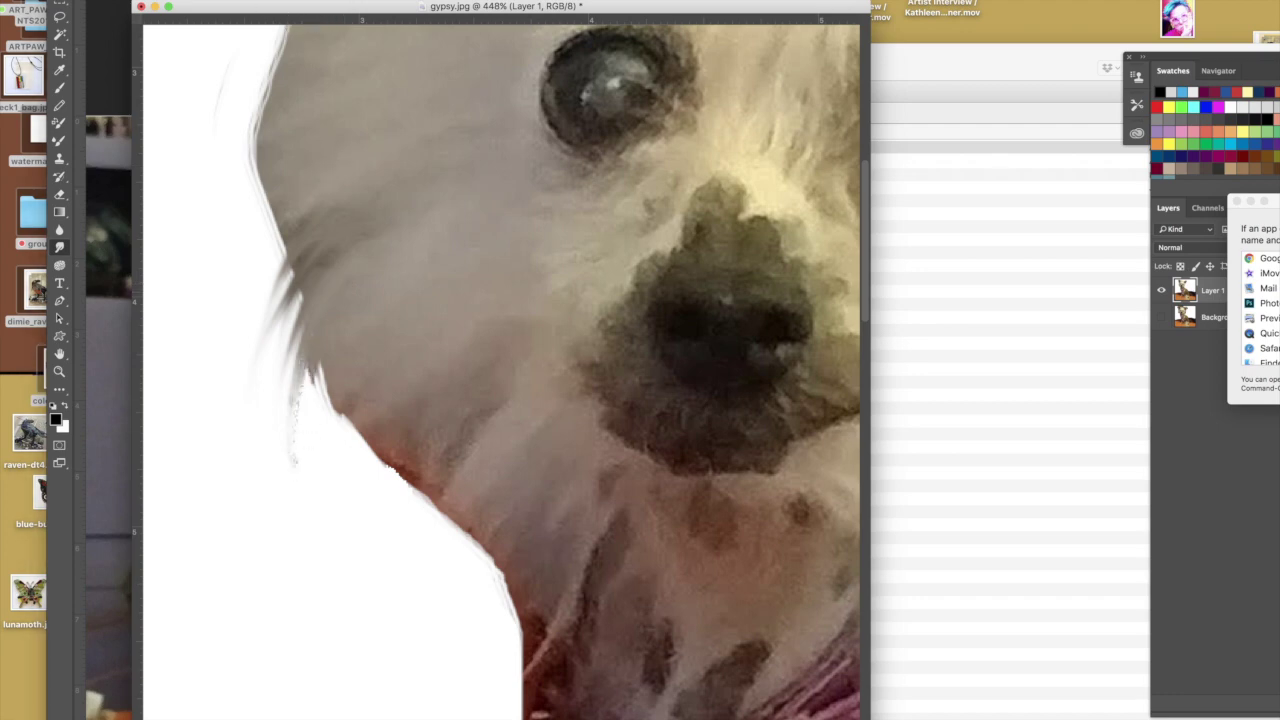
drag(312, 202, 282, 358)
drag(308, 240, 294, 398)
drag(301, 302, 299, 472)
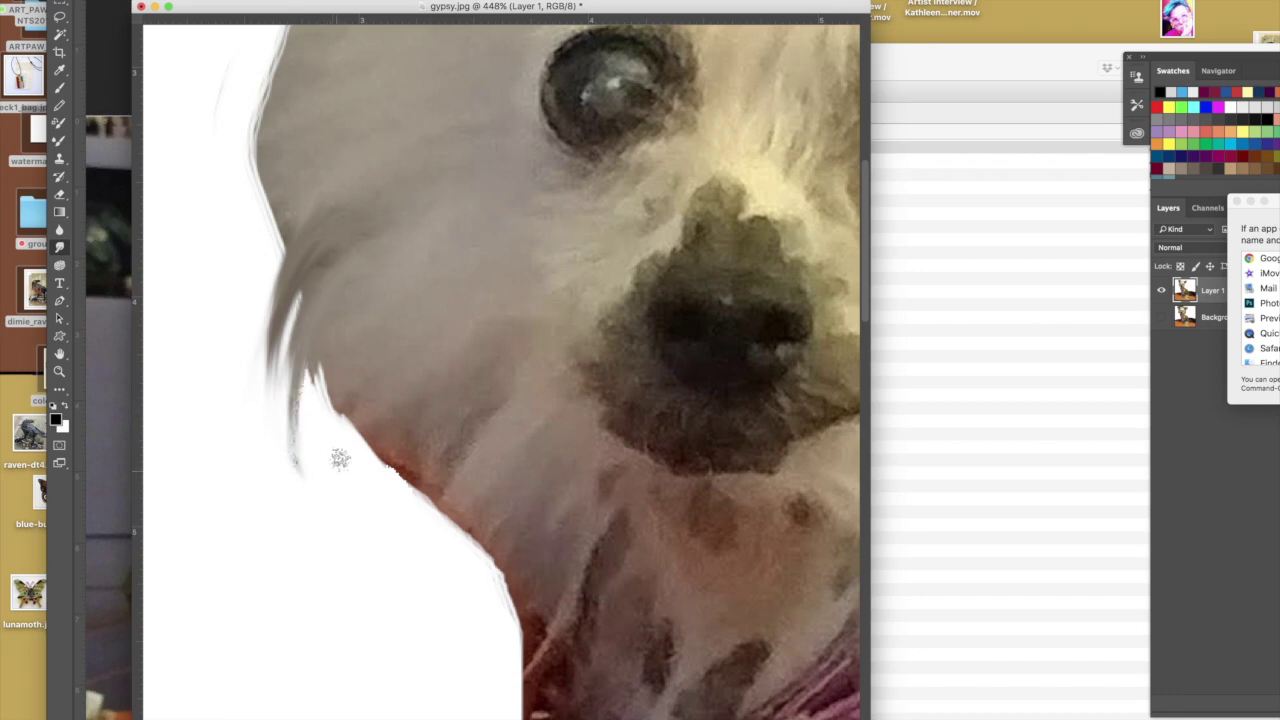
drag(322, 368, 340, 441)
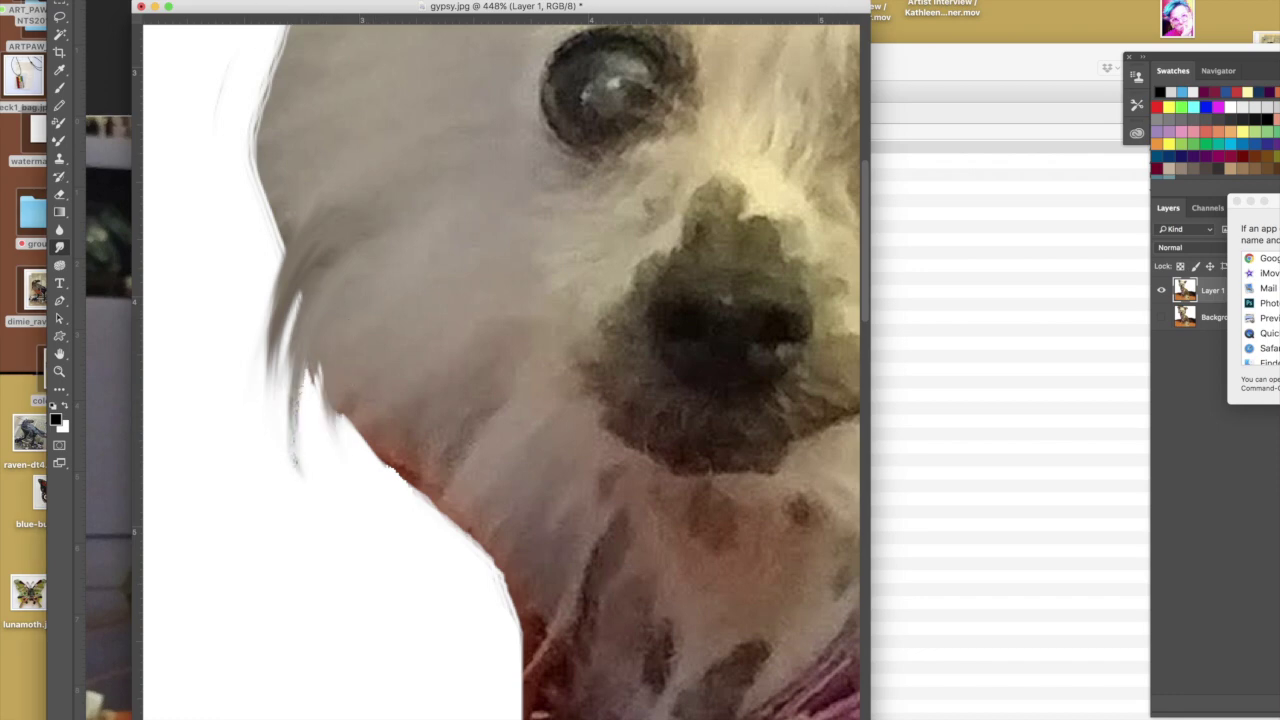
Step: Smudge more overlapping fur strands along the left cheek from eye level down to the reddish jaw edge
drag(310, 175, 265, 330)
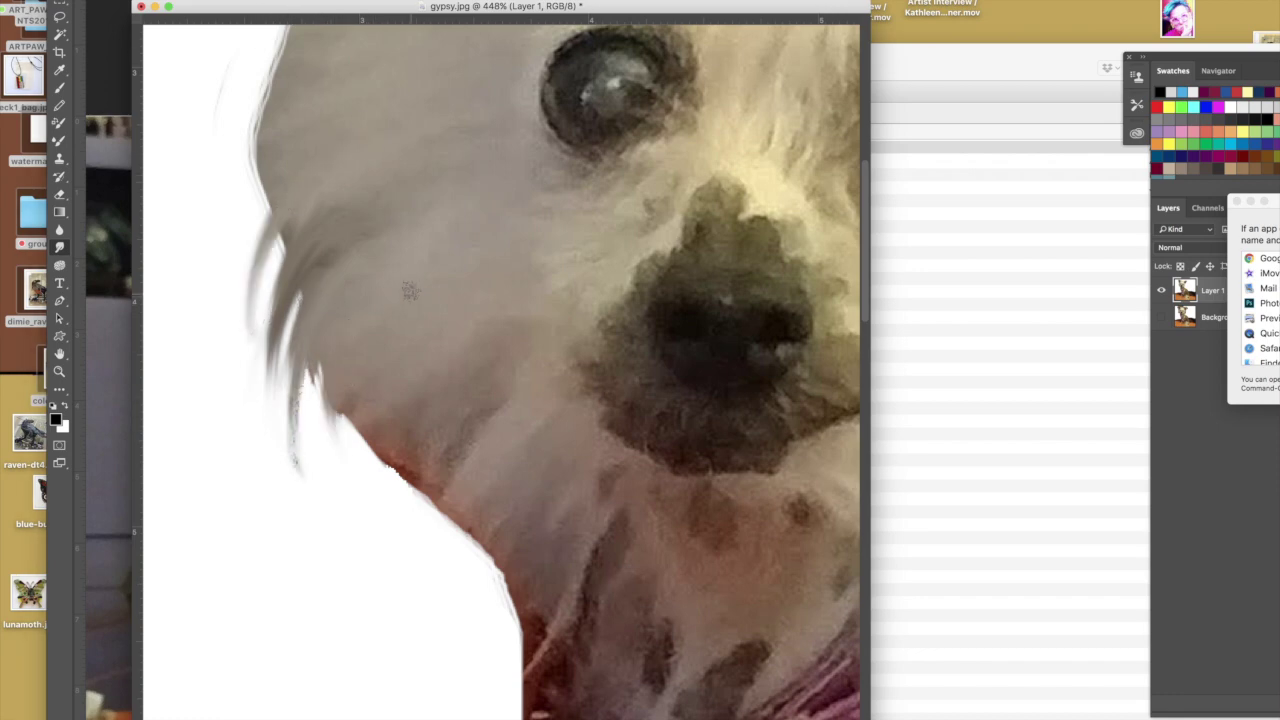
drag(277, 138, 225, 260)
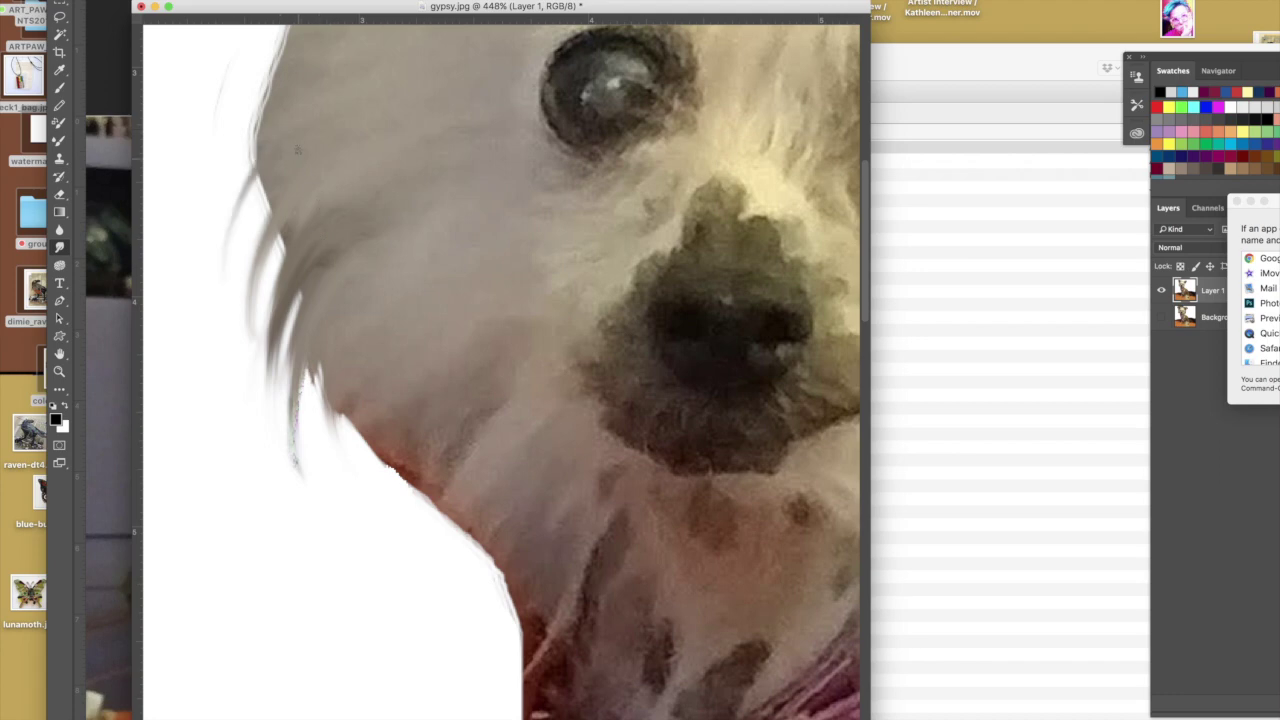
drag(290, 160, 240, 284)
drag(284, 185, 248, 308)
mouse_move(287, 215)
mouse_down()
mouse_move(269, 315)
mouse_move(297, 435)
mouse_up()
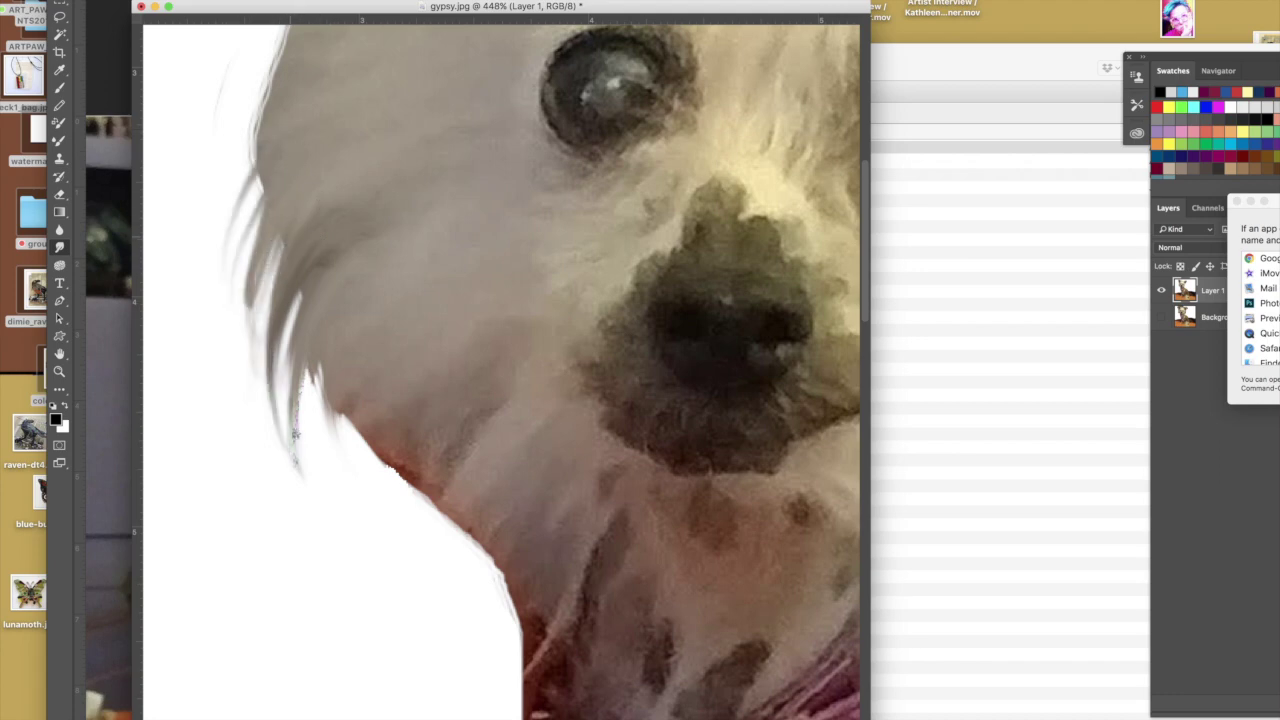
mouse_move(306, 370)
mouse_down()
mouse_move(330, 478)
mouse_move(360, 495)
mouse_up()
drag(338, 398, 390, 549)
drag(366, 420, 390, 512)
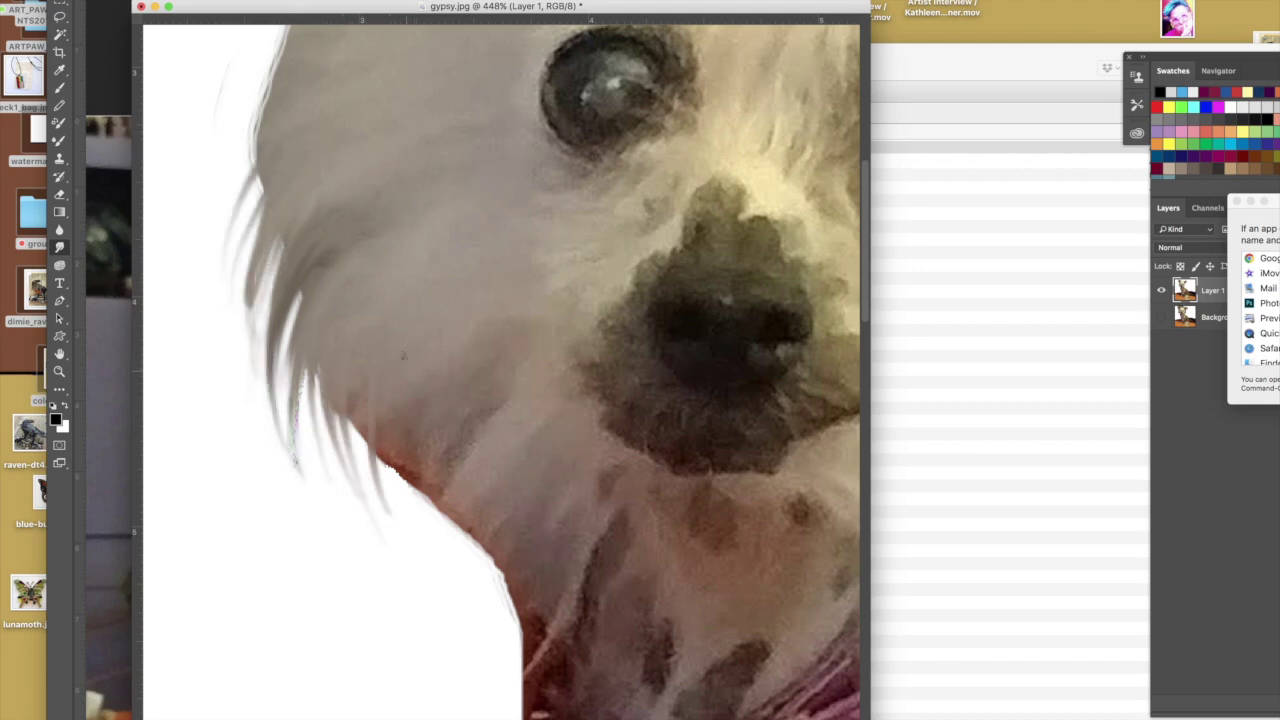
Step: Smudge soft strands along the upper left cheek below the ear, blending them into the strands beneath
drag(475, 248, 503, 460)
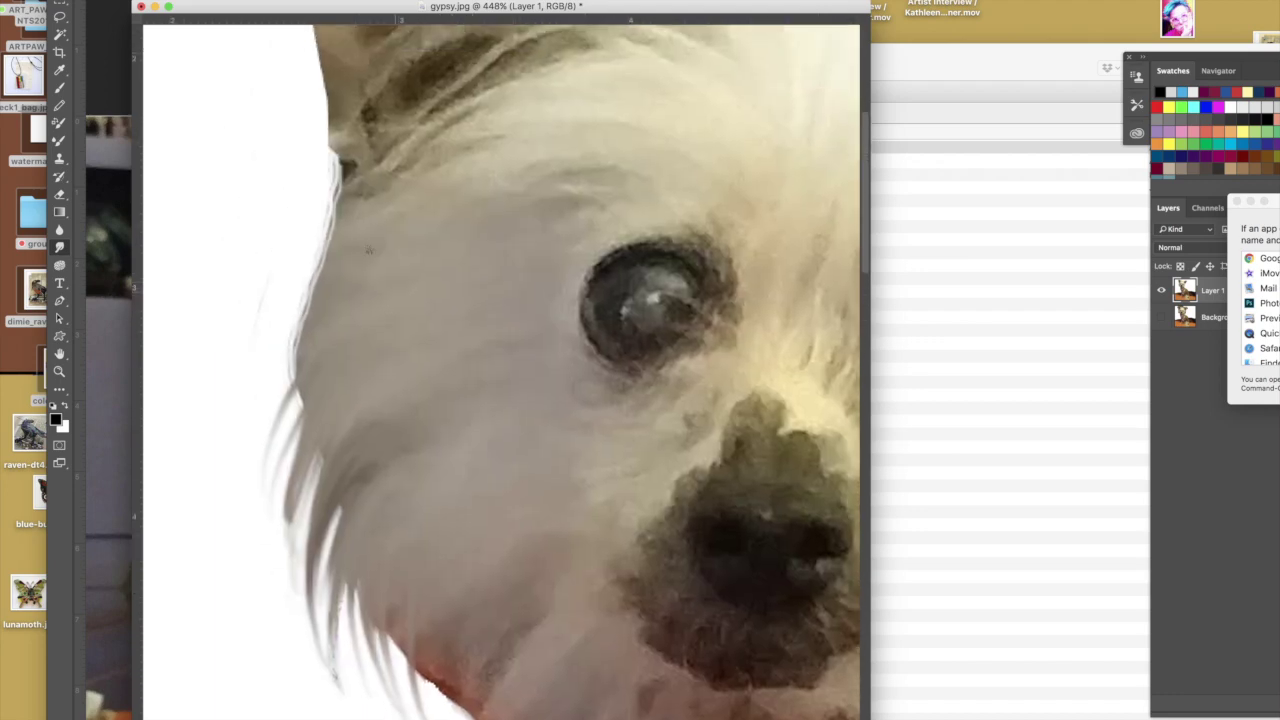
mouse_move(301, 341)
mouse_down()
mouse_move(255, 468)
mouse_move(304, 558)
mouse_up()
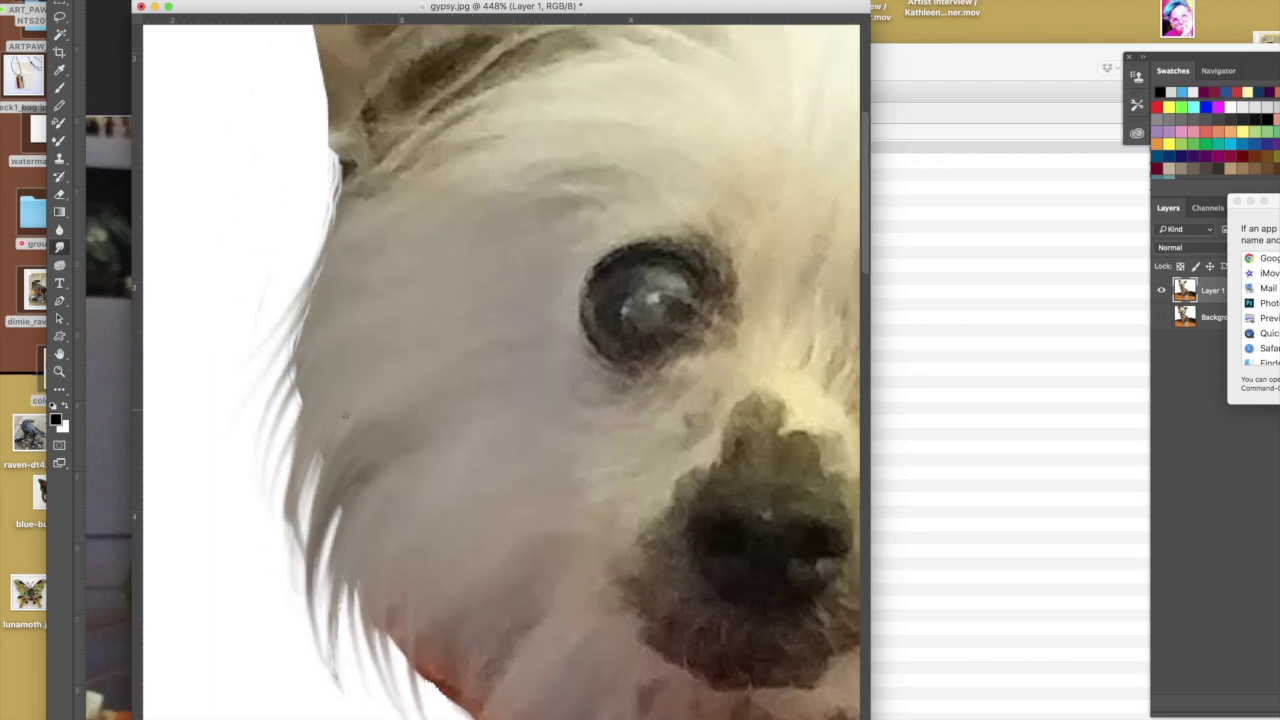
drag(346, 416, 325, 622)
drag(364, 480, 370, 650)
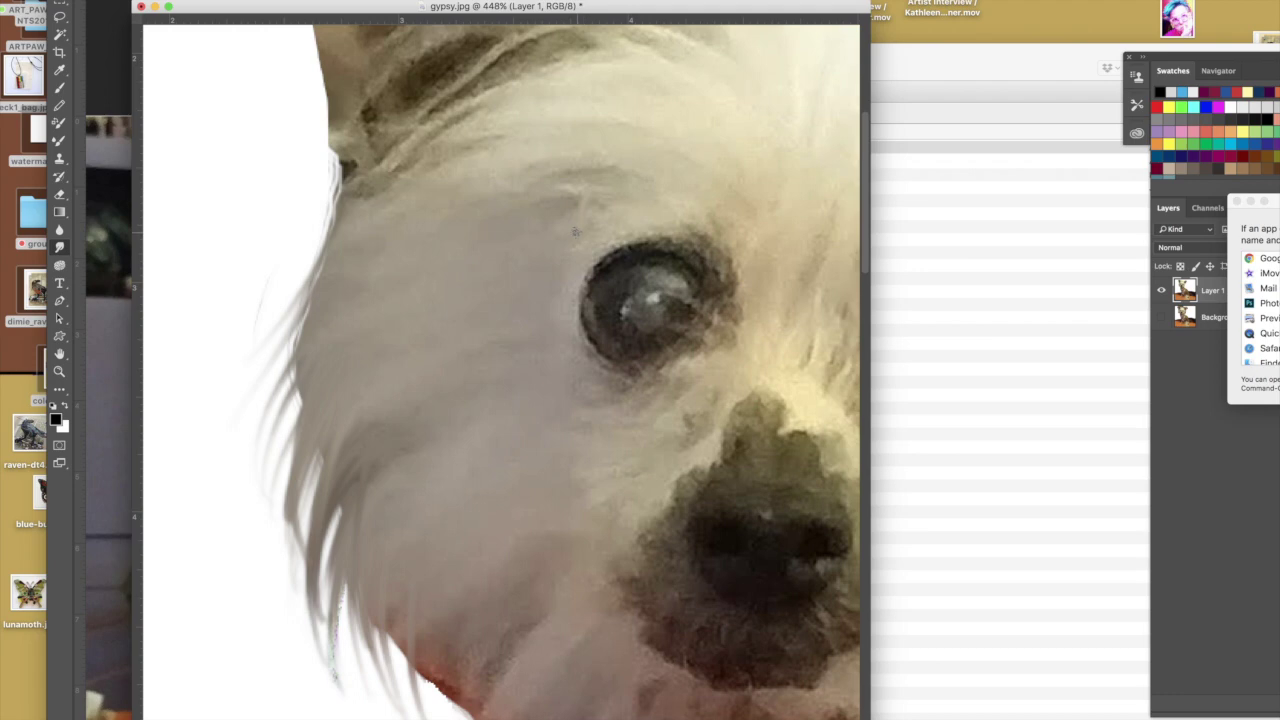
Step: Smudge wispy hairs up and outward from the crown's edge beside the left ear
scroll(595, 213, up, 8)
scroll(595, 213, right, 4)
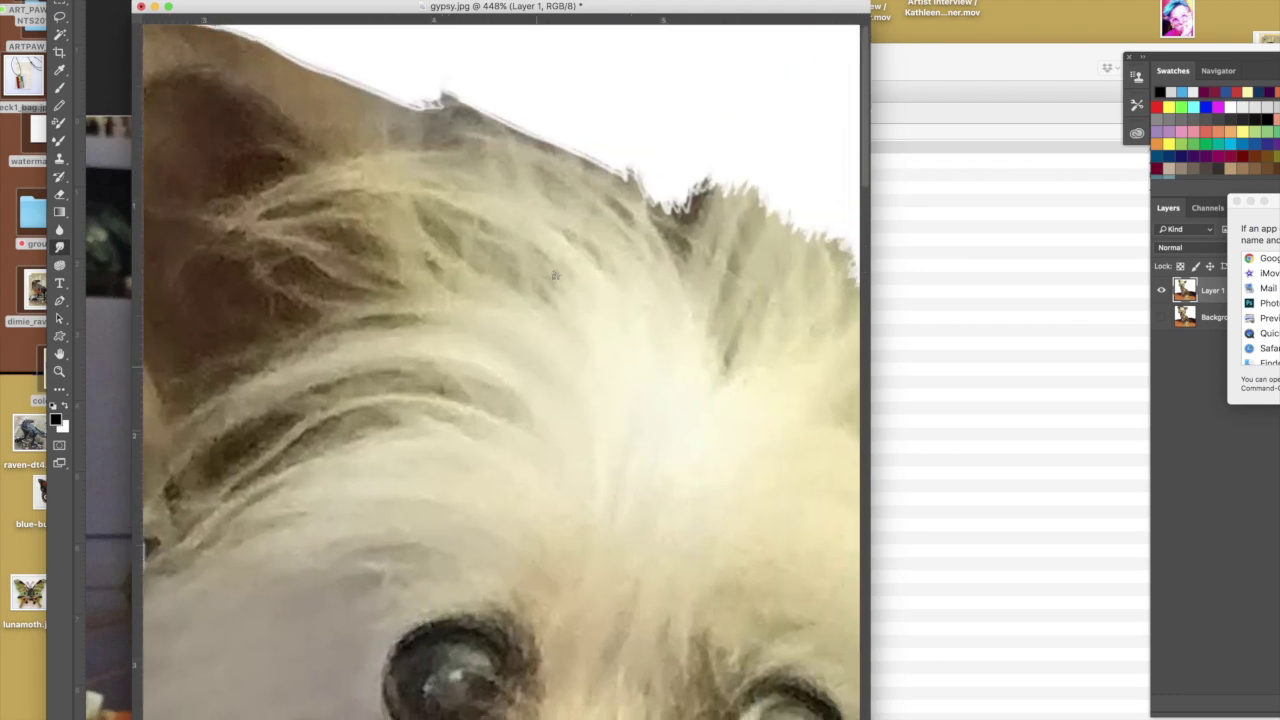
drag(546, 145, 474, 95)
drag(484, 168, 366, 61)
drag(472, 136, 300, 60)
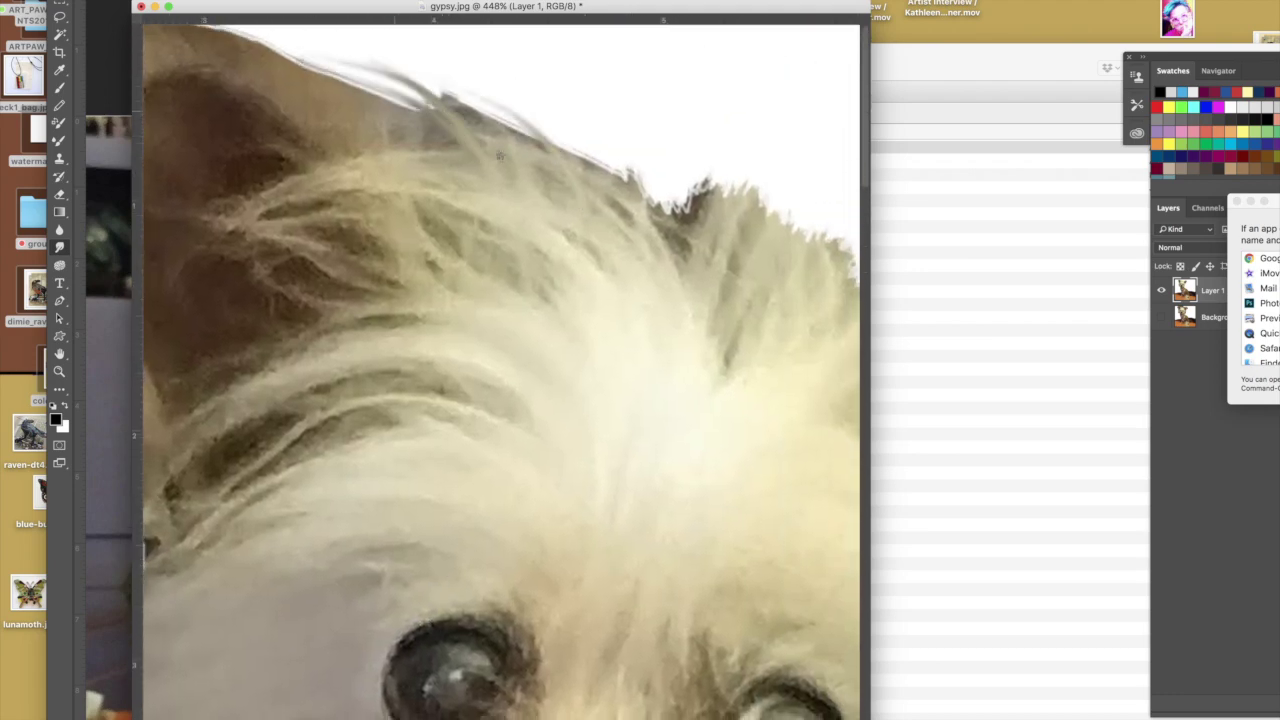
Step: Smudge long curved hairs from the head tuft up toward the right ear over the white background
drag(758, 310, 545, 327)
mouse_move(560, 264)
mouse_down()
mouse_move(640, 148)
mouse_move(691, 129)
mouse_up()
drag(580, 244, 678, 124)
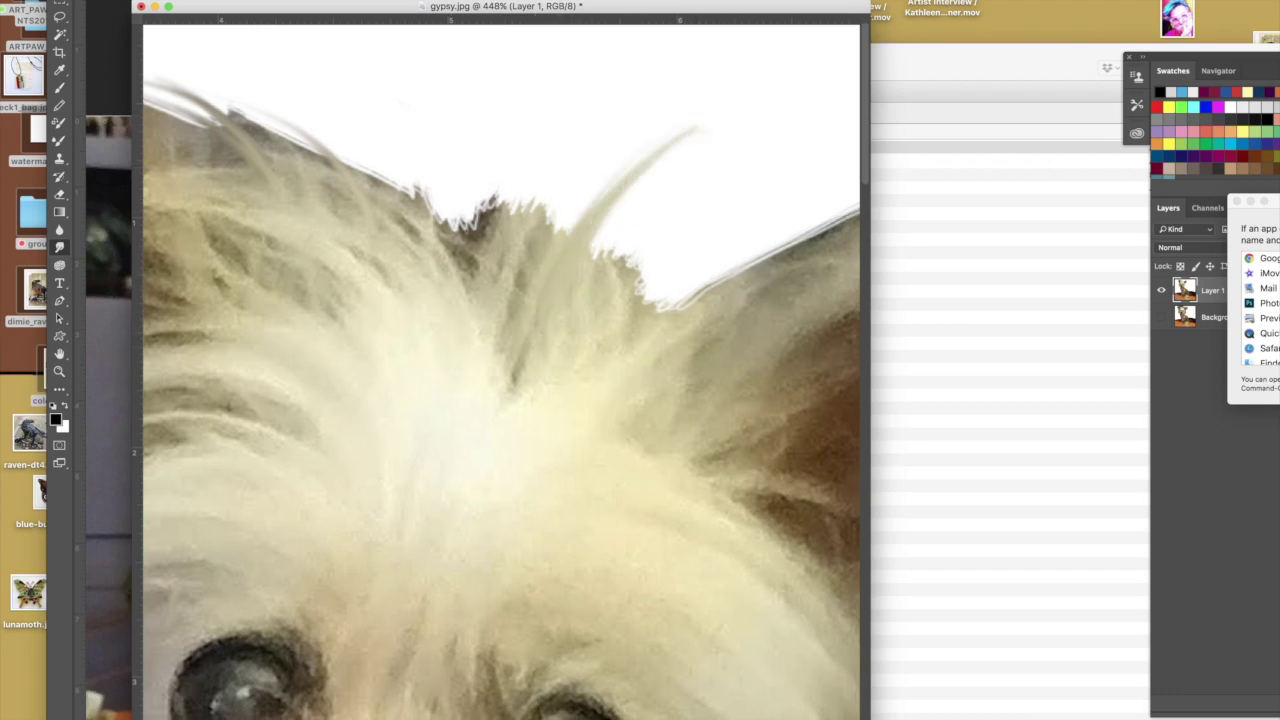
mouse_move(562, 230)
mouse_down()
mouse_move(648, 130)
mouse_move(632, 128)
mouse_up()
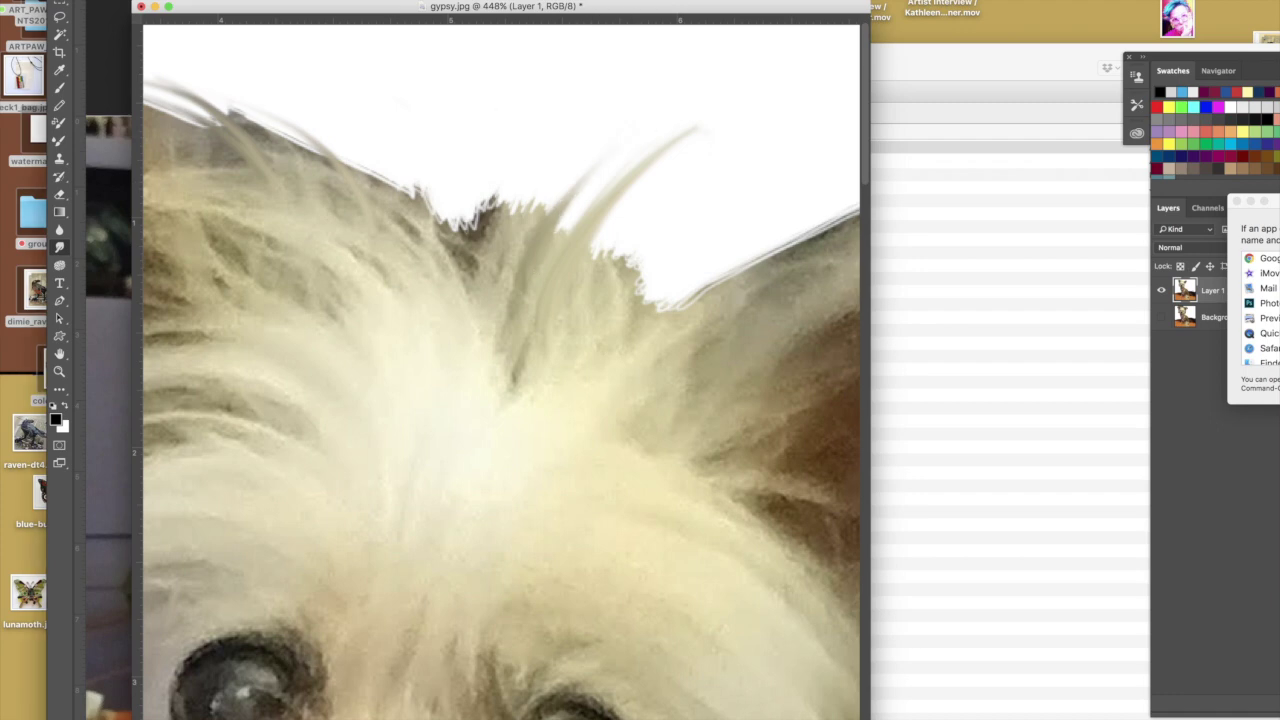
mouse_move(586, 257)
mouse_down()
mouse_move(634, 200)
mouse_move(655, 195)
mouse_up()
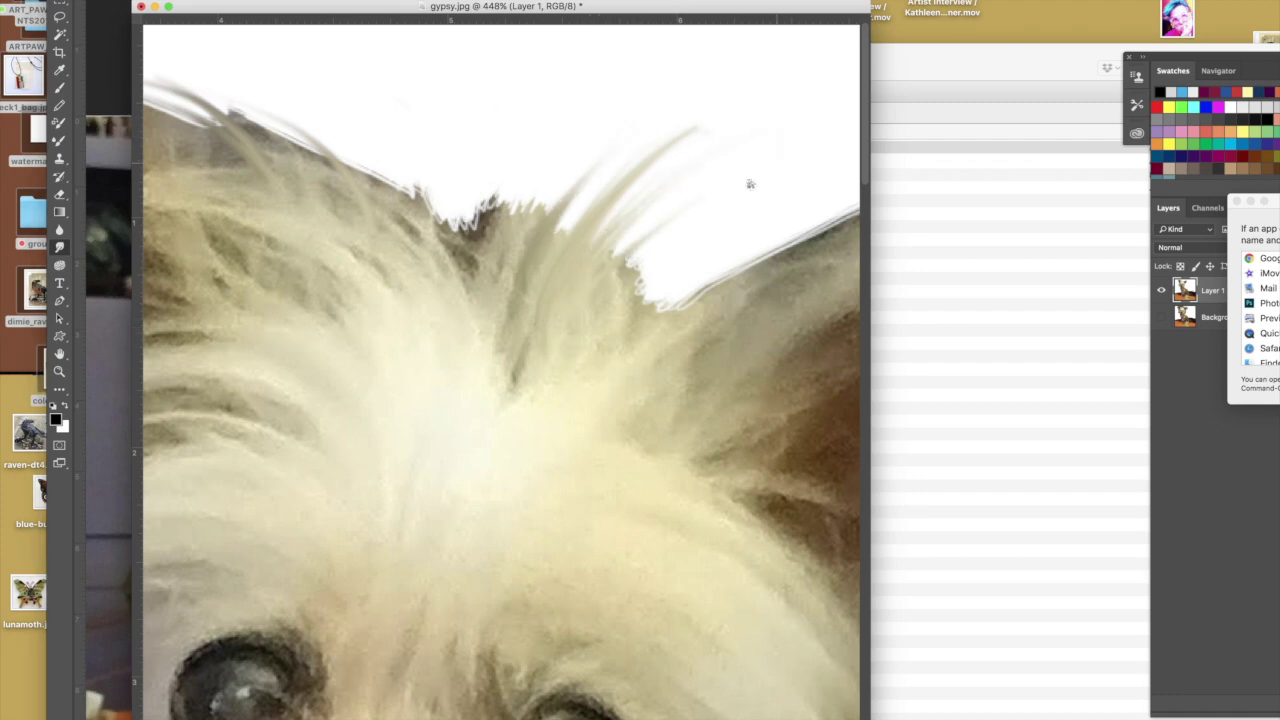
drag(626, 265, 757, 171)
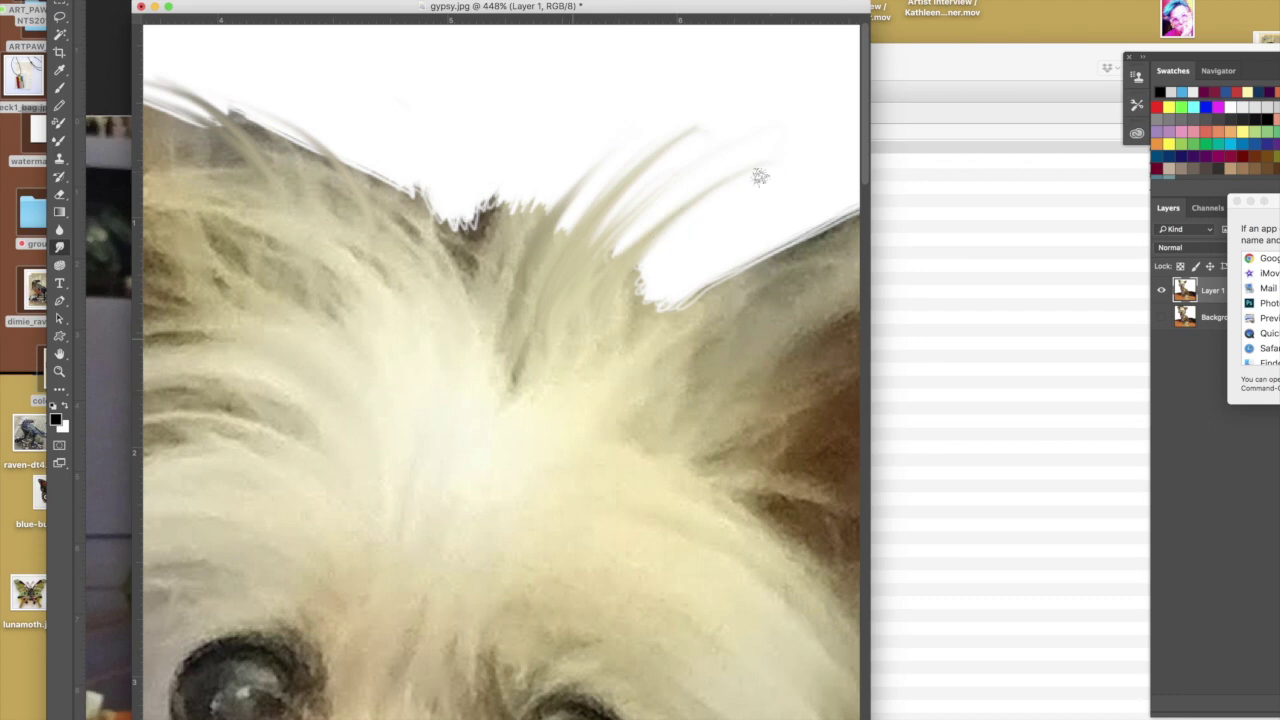
drag(605, 293, 756, 212)
Step: Fill out the tuft between the ears with smudged hairs fanning both ways, overlapping the base of the right ear
drag(476, 335, 452, 118)
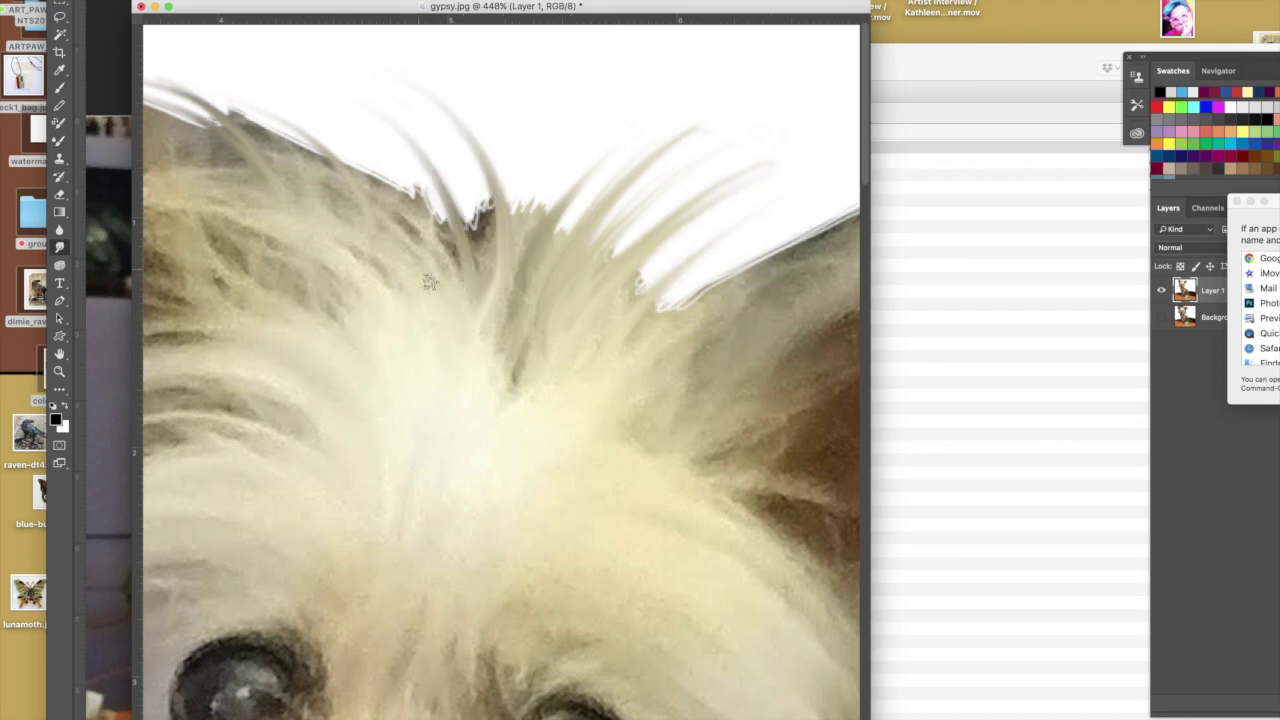
drag(450, 268, 329, 78)
drag(426, 236, 312, 88)
drag(535, 293, 685, 39)
drag(485, 234, 604, 92)
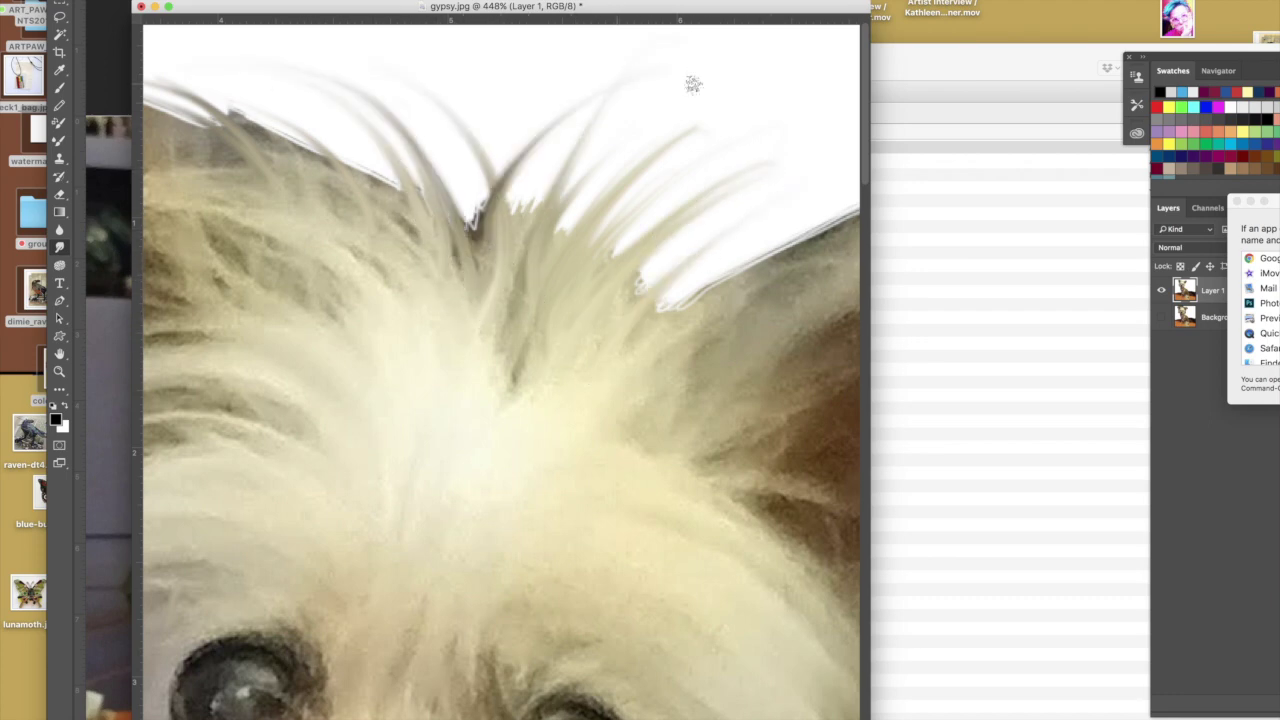
drag(620, 346, 806, 195)
drag(668, 332, 800, 174)
drag(686, 310, 803, 172)
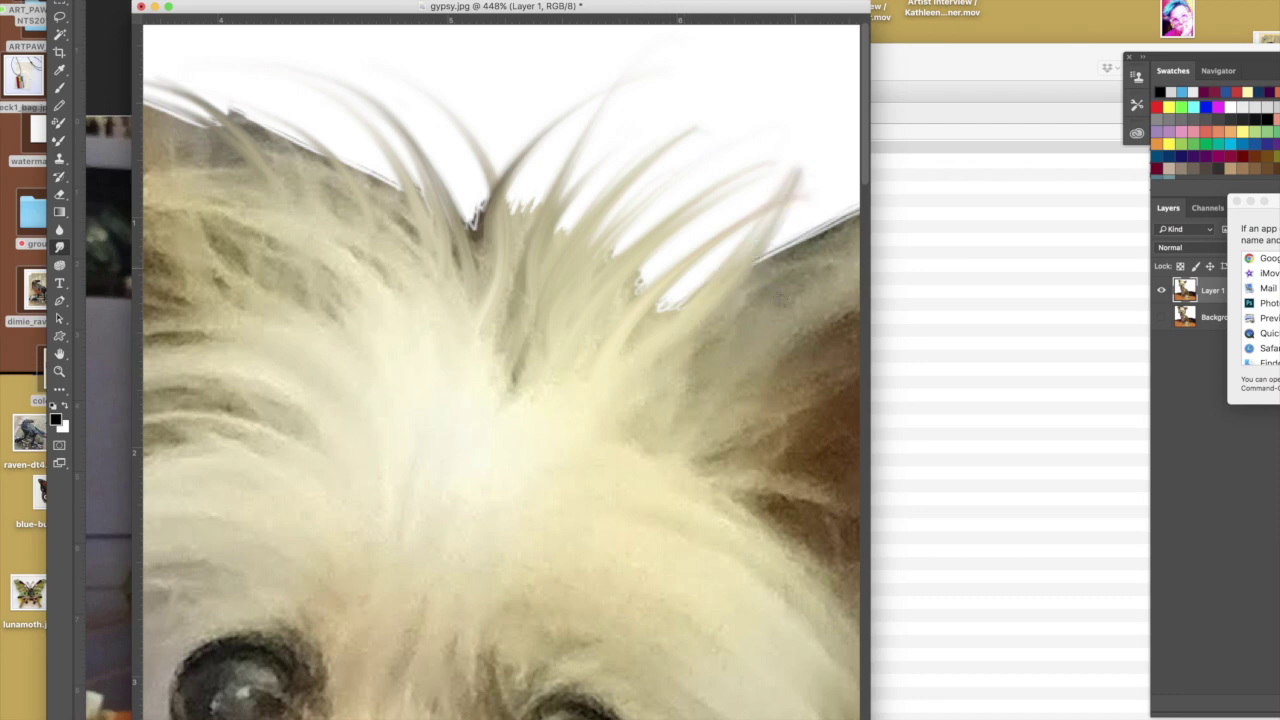
Step: Smudge long thin strands down from the right cheek's edge beside the eye, extending them over the white background
scroll(730, 378, right, 5)
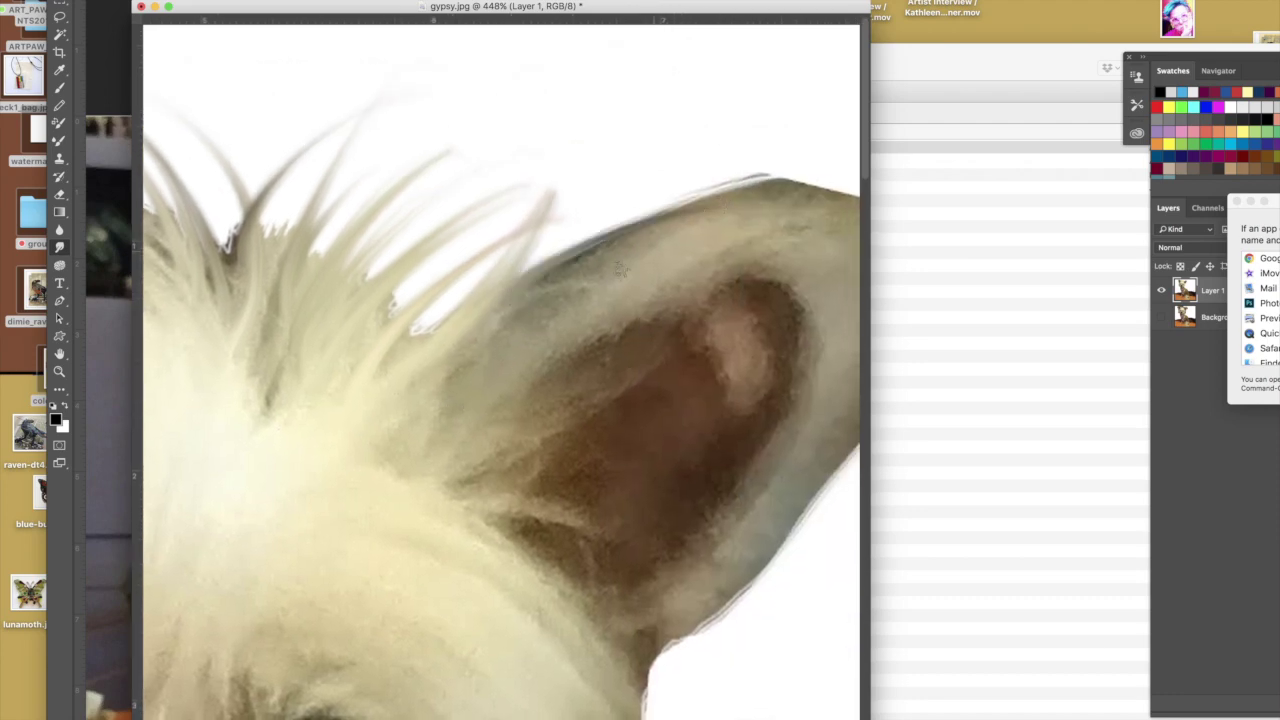
drag(729, 213, 799, 205)
scroll(723, 237, down, 5)
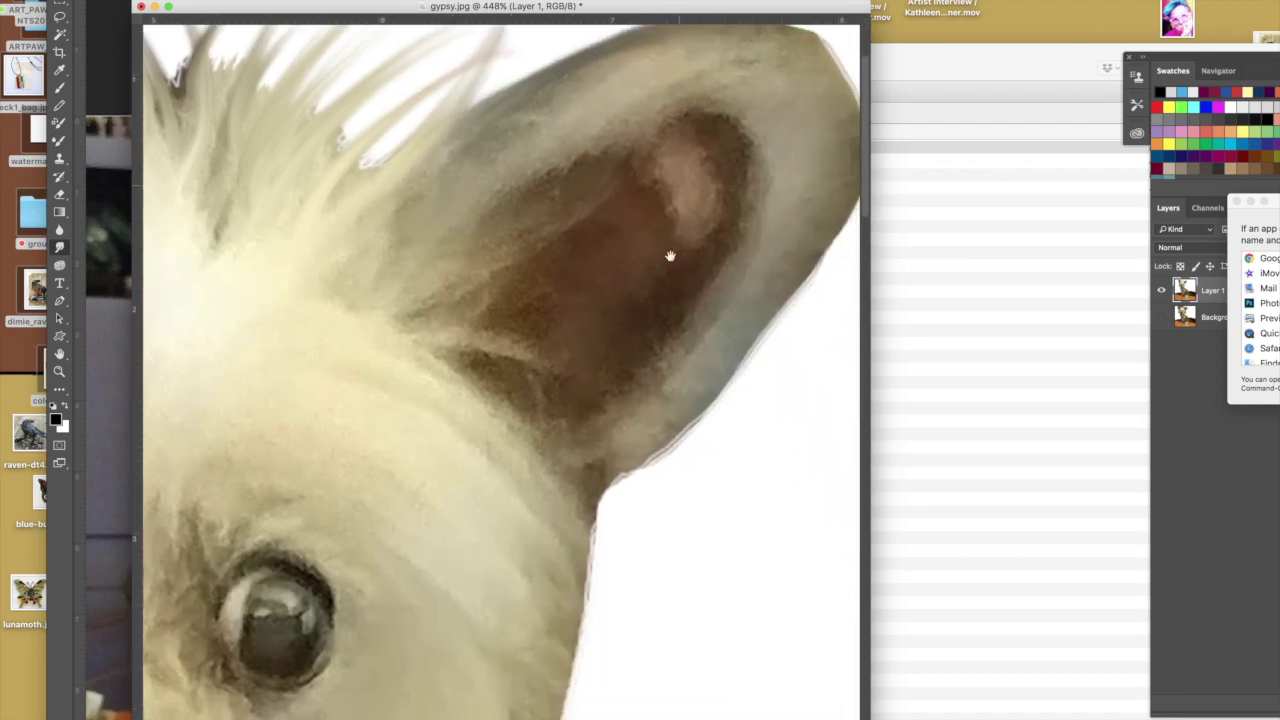
scroll(677, 329, down, 6)
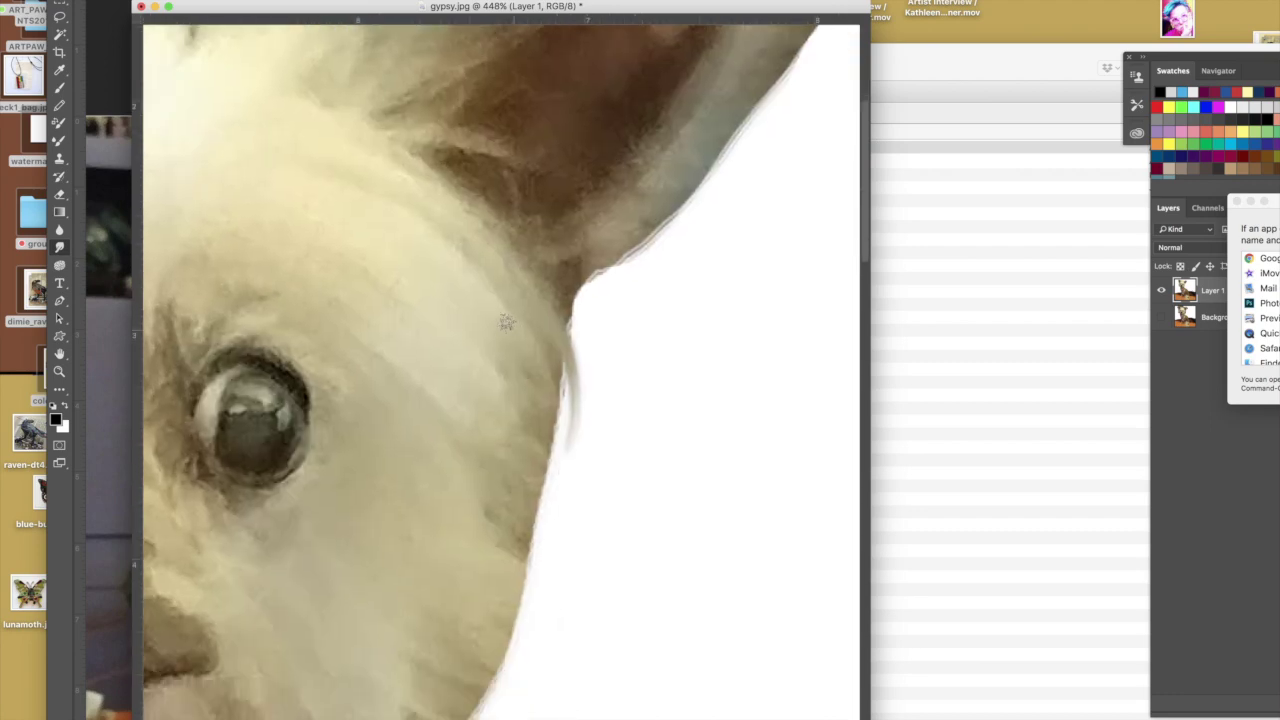
mouse_move(515, 480)
mouse_down()
mouse_move(553, 604)
mouse_move(547, 686)
mouse_up()
drag(518, 524, 530, 692)
drag(508, 508, 498, 709)
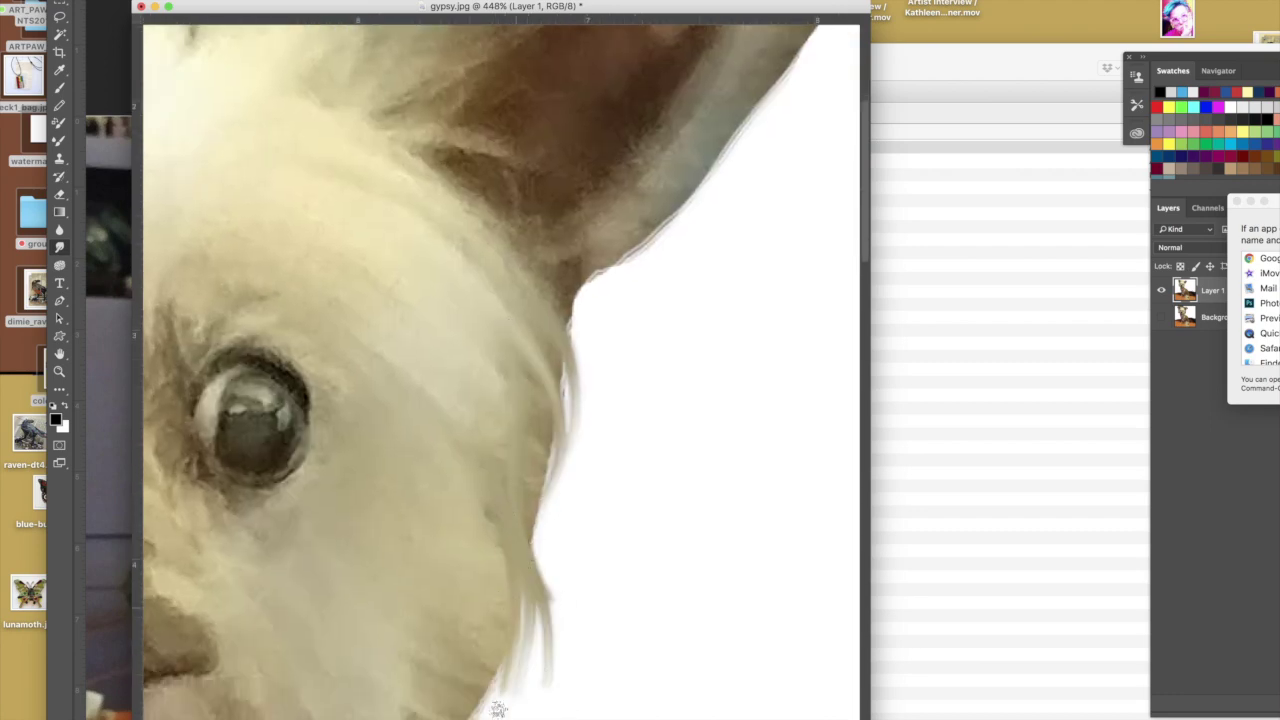
Step: Thicken the right cheek's fringe with overlapping smudged strands, flicking a few outward and softening the edge just below the ear
drag(531, 467, 561, 640)
mouse_move(550, 522)
mouse_down()
mouse_move(573, 552)
mouse_move(566, 660)
mouse_up()
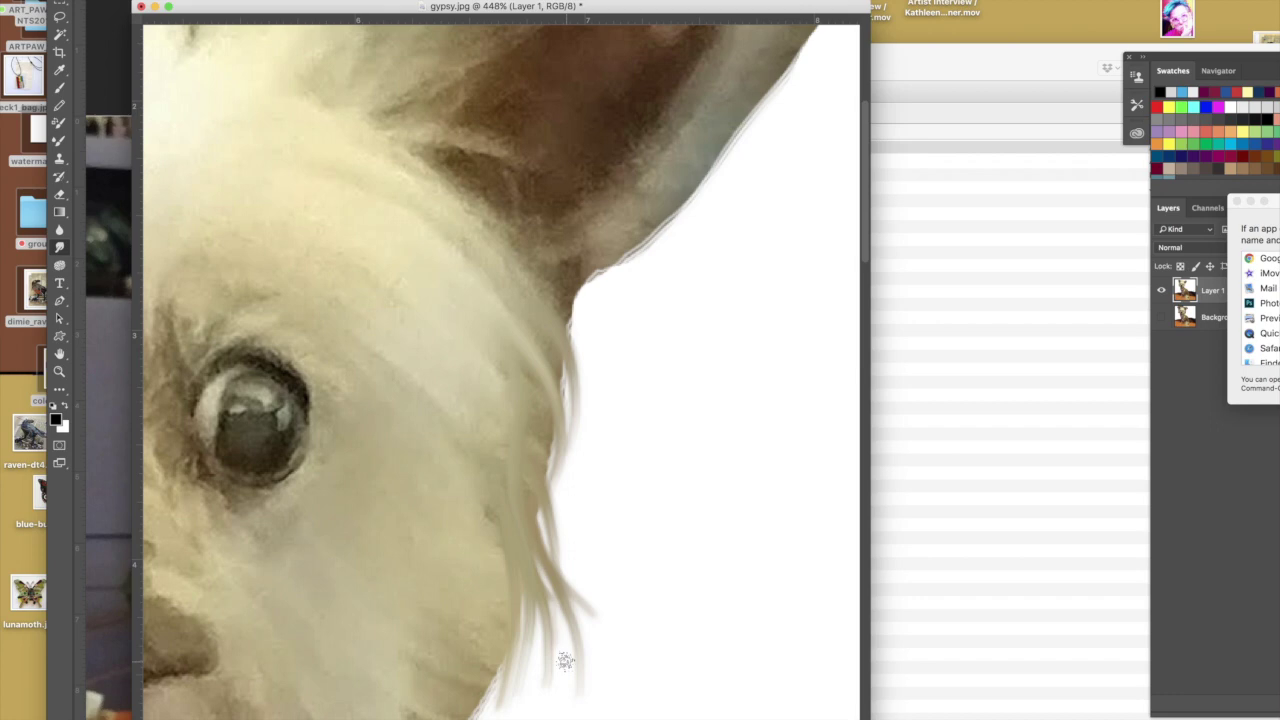
drag(500, 369, 552, 517)
drag(551, 462, 560, 554)
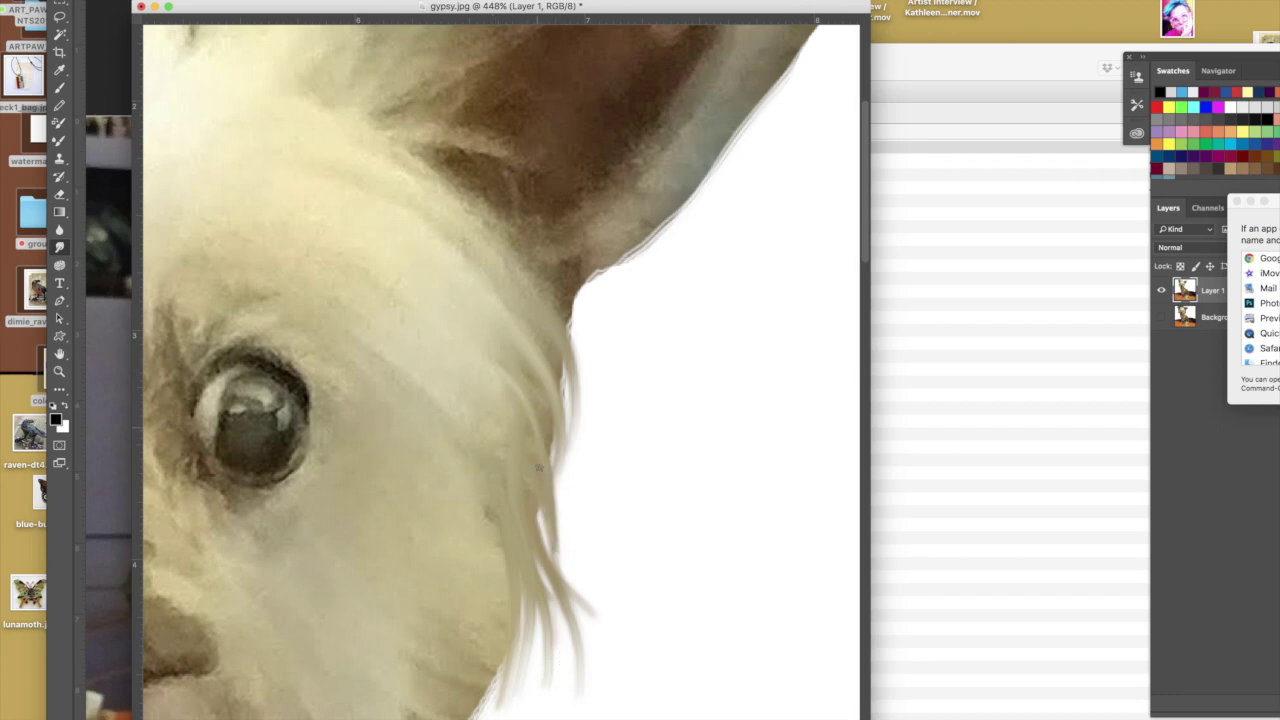
mouse_move(556, 507)
mouse_down()
mouse_move(594, 590)
mouse_move(618, 600)
mouse_up()
drag(562, 312, 590, 434)
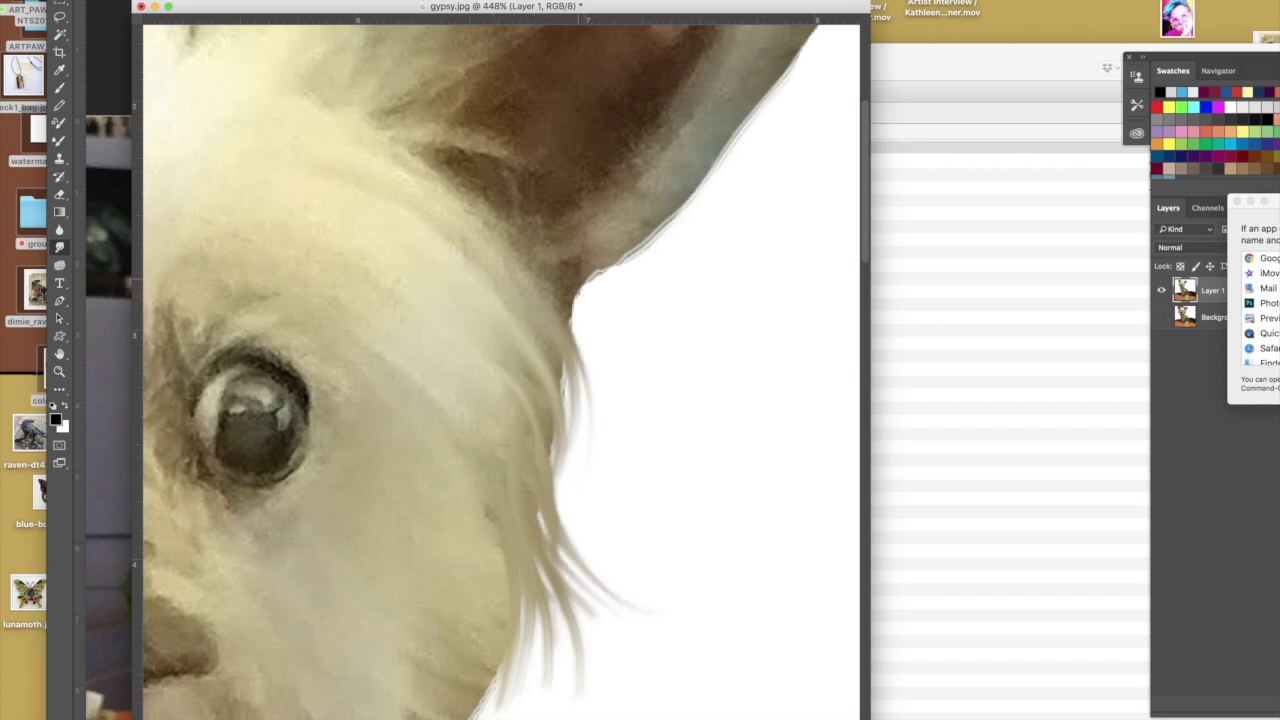
Step: Smudge short hairs up and outward along the lower outer edge of the right ear
mouse_move(574, 288)
mouse_down()
mouse_move(586, 388)
mouse_move(670, 220)
mouse_up()
drag(584, 282, 710, 172)
drag(618, 256, 746, 144)
drag(611, 404, 752, 153)
Step: Smudge downward strands along the lower right cheek and jaw to break up the hard edge above the neck
drag(641, 293, 649, 430)
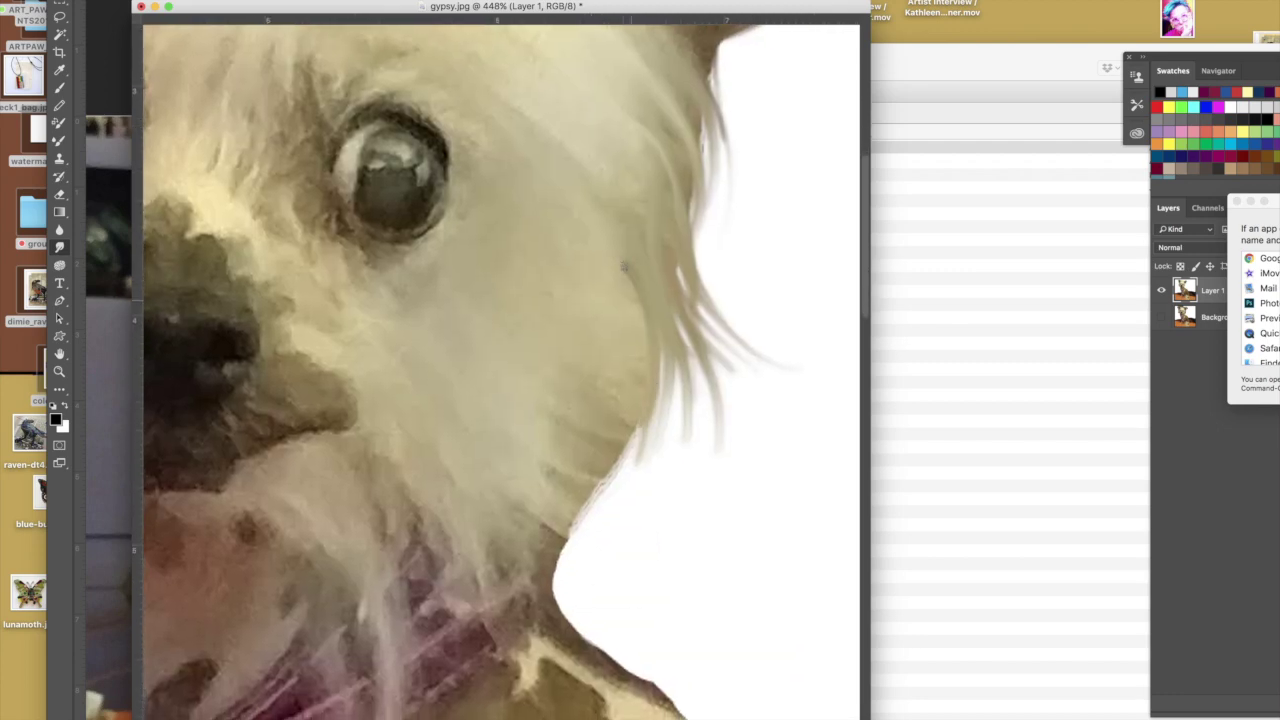
drag(628, 271, 625, 512)
drag(637, 399, 614, 556)
drag(559, 458, 597, 597)
Step: Smudge fine wisps down and outward from the upper left cheek below the ear
drag(429, 292, 829, 431)
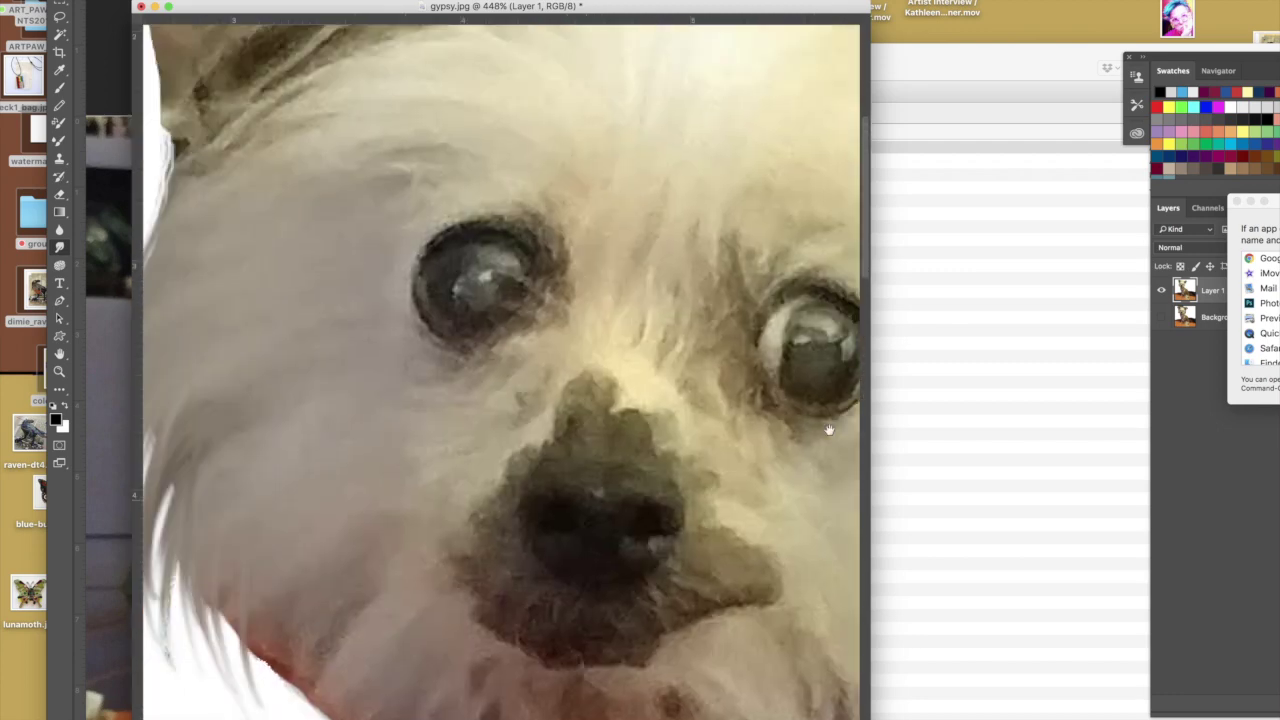
drag(200, 268, 573, 398)
drag(652, 392, 548, 492)
drag(648, 432, 596, 536)
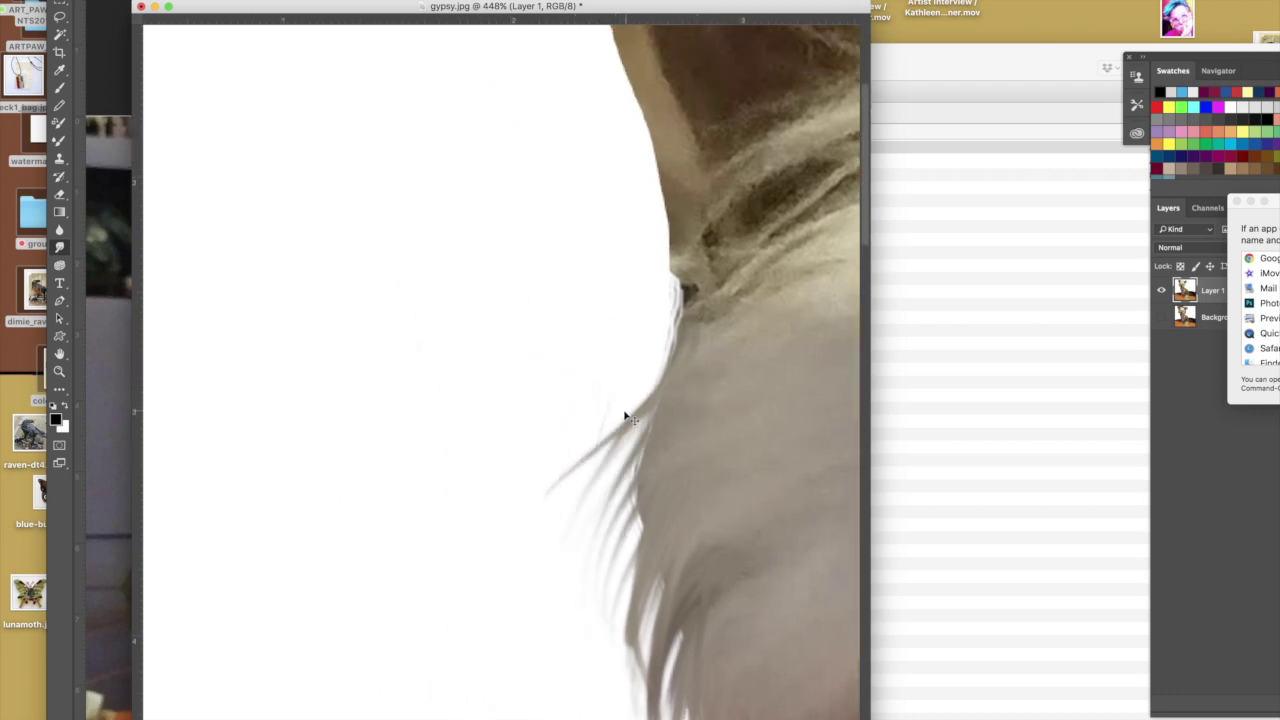
Step: Smudge long strands down the lower left cheek and jaw, pulling fur over the reddish edge above the collar
key(super+minus)
key(super+minus)
drag(481, 557, 459, 655)
mouse_move(470, 592)
mouse_down()
mouse_move(466, 659)
mouse_move(497, 716)
mouse_up()
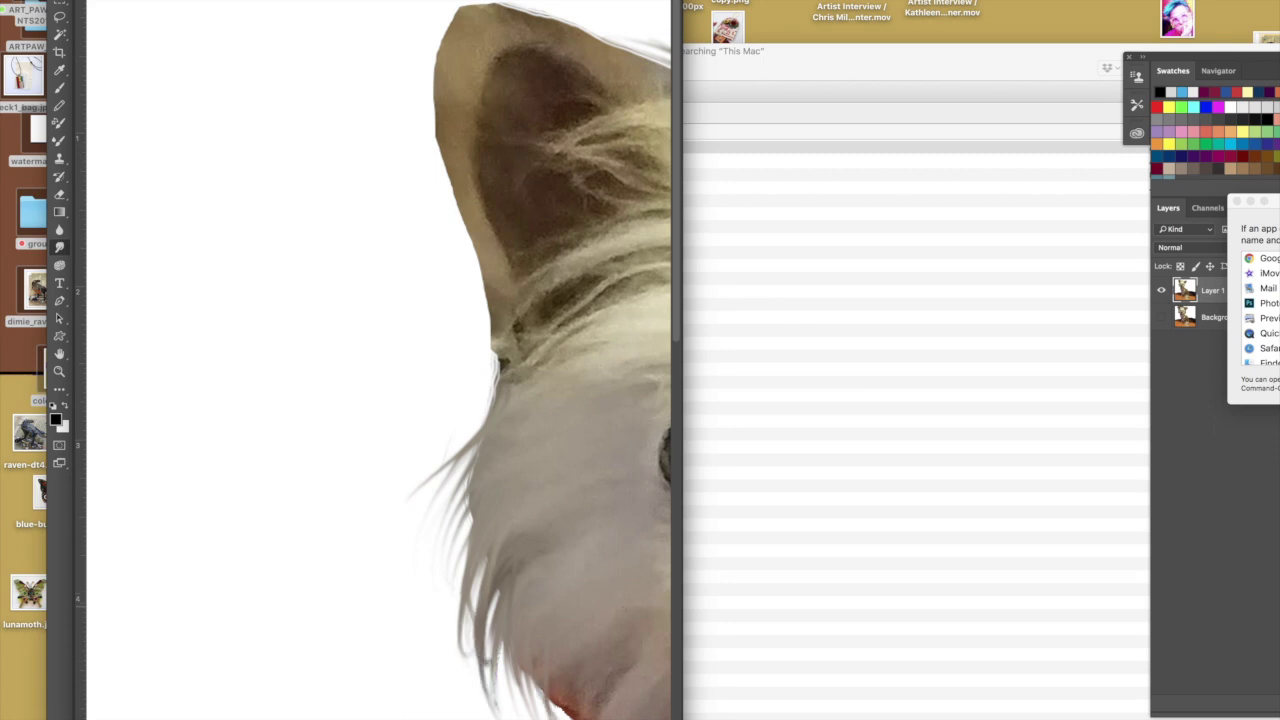
mouse_move(569, 657)
mouse_down()
mouse_move(556, 718)
mouse_move(568, 709)
mouse_up()
mouse_move(557, 676)
mouse_down()
mouse_move(550, 718)
mouse_move(616, 609)
mouse_up()
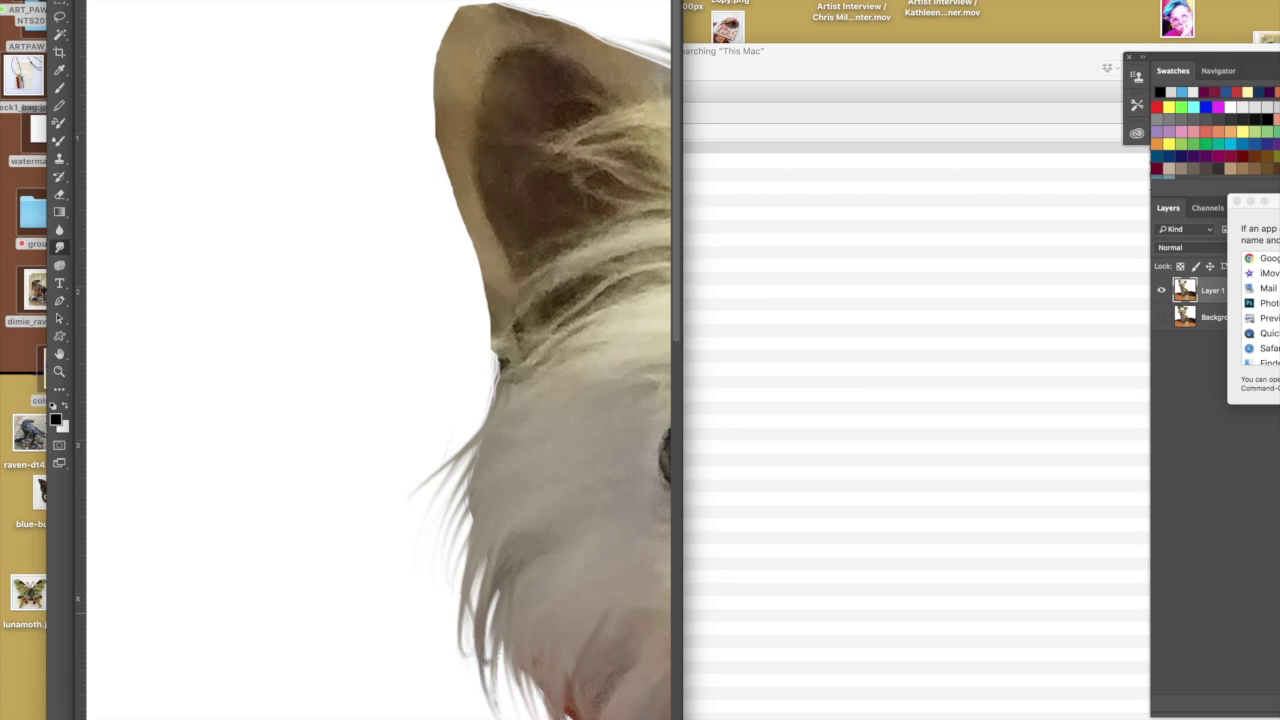
drag(556, 565, 539, 716)
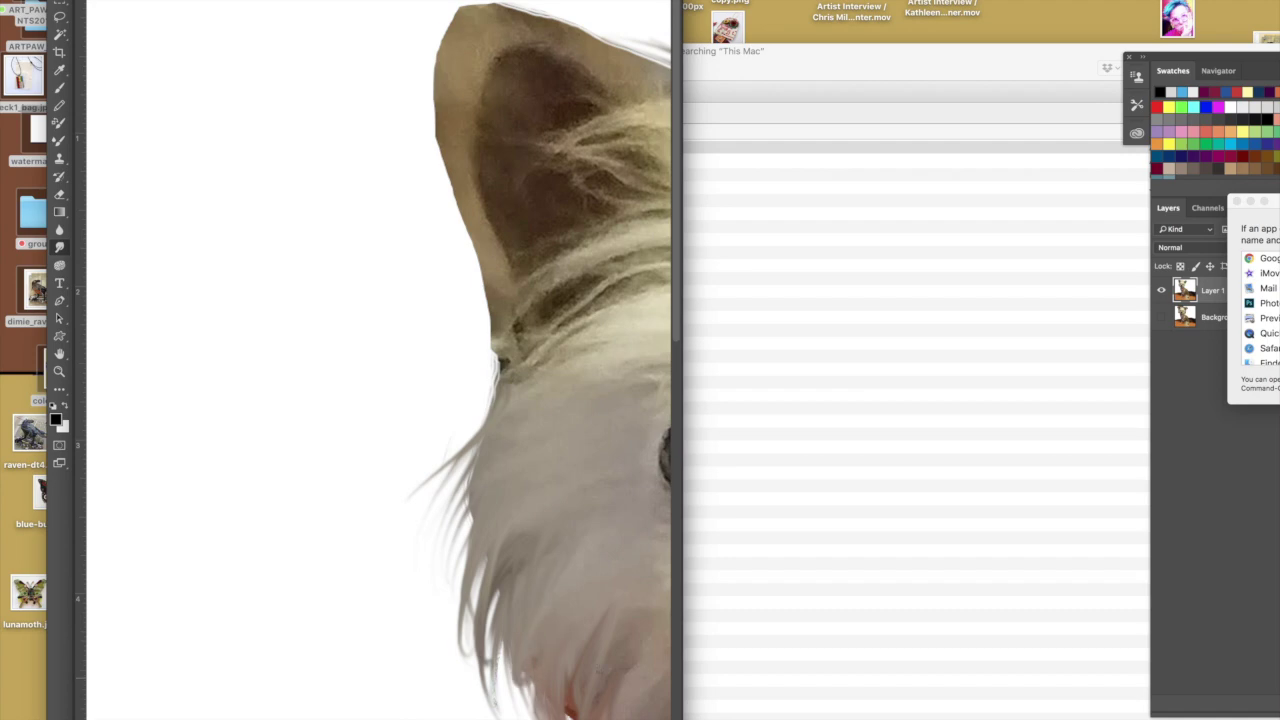
Step: Smudge a soft hair upward along the outer base of the left ear and check the whole figure
scroll(443, 348, down, 5)
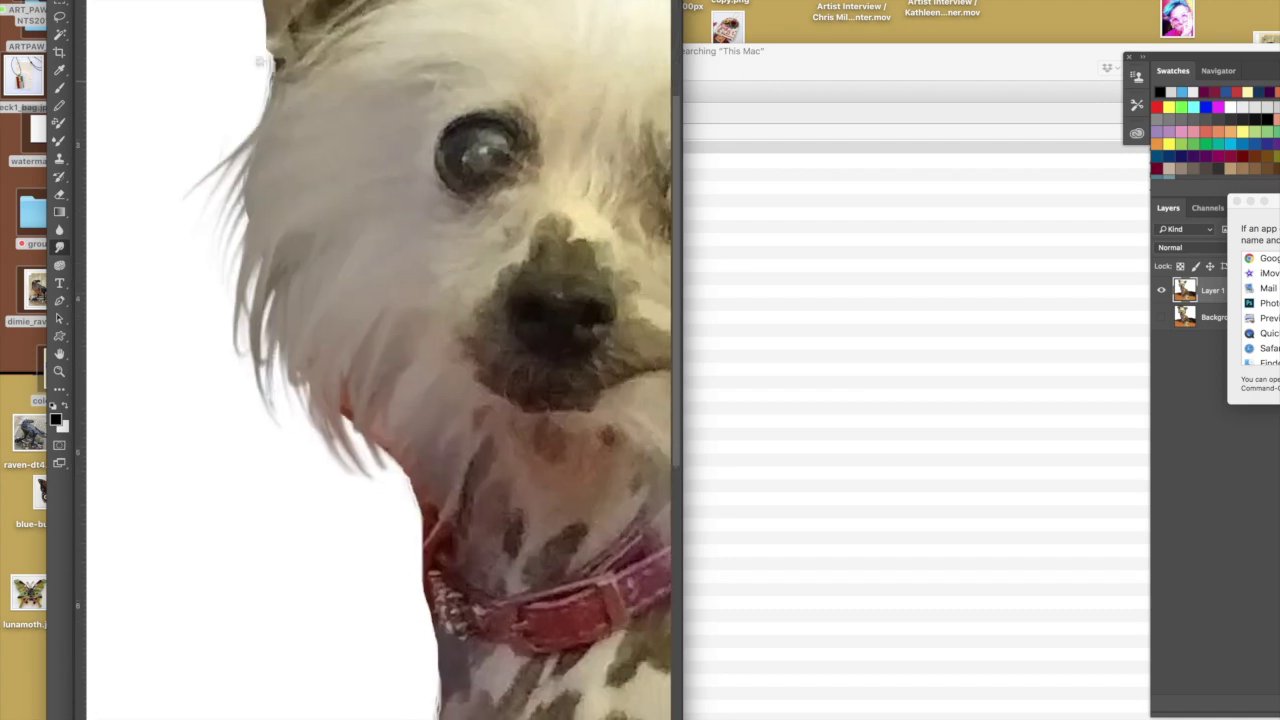
drag(258, 62, 256, 2)
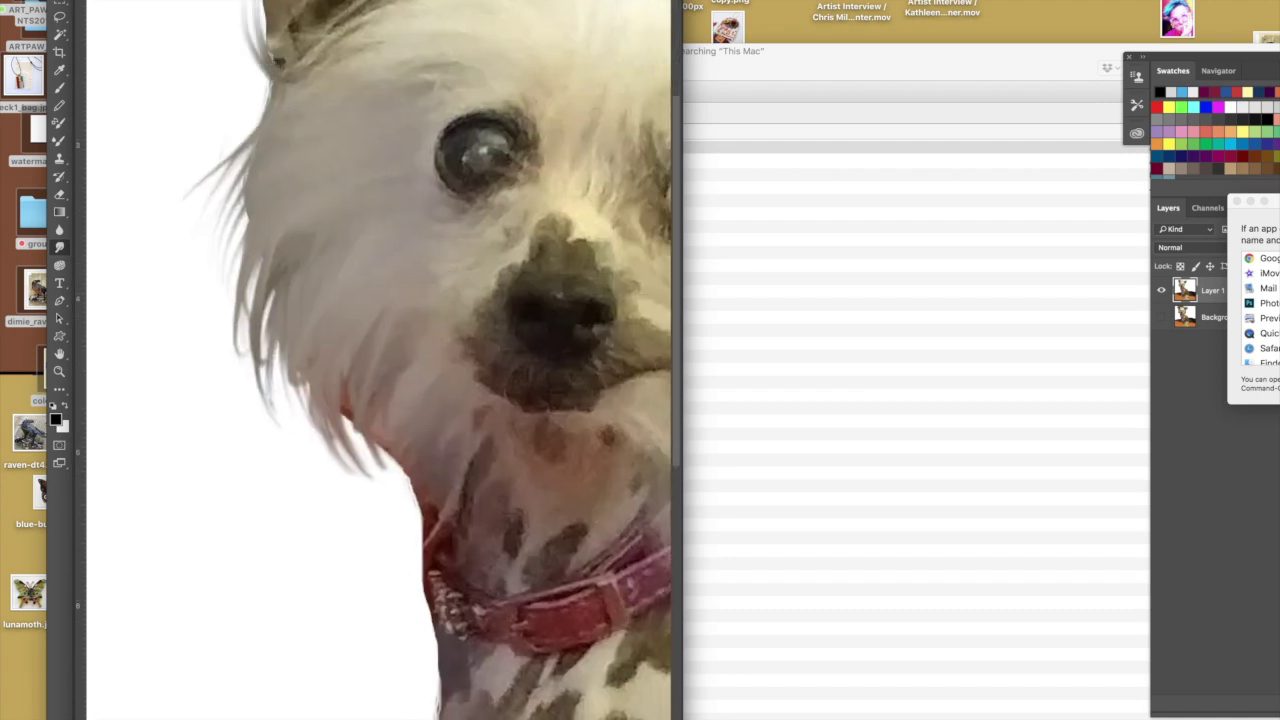
key(super+minus)
key(super+minus)
key(super+minus)
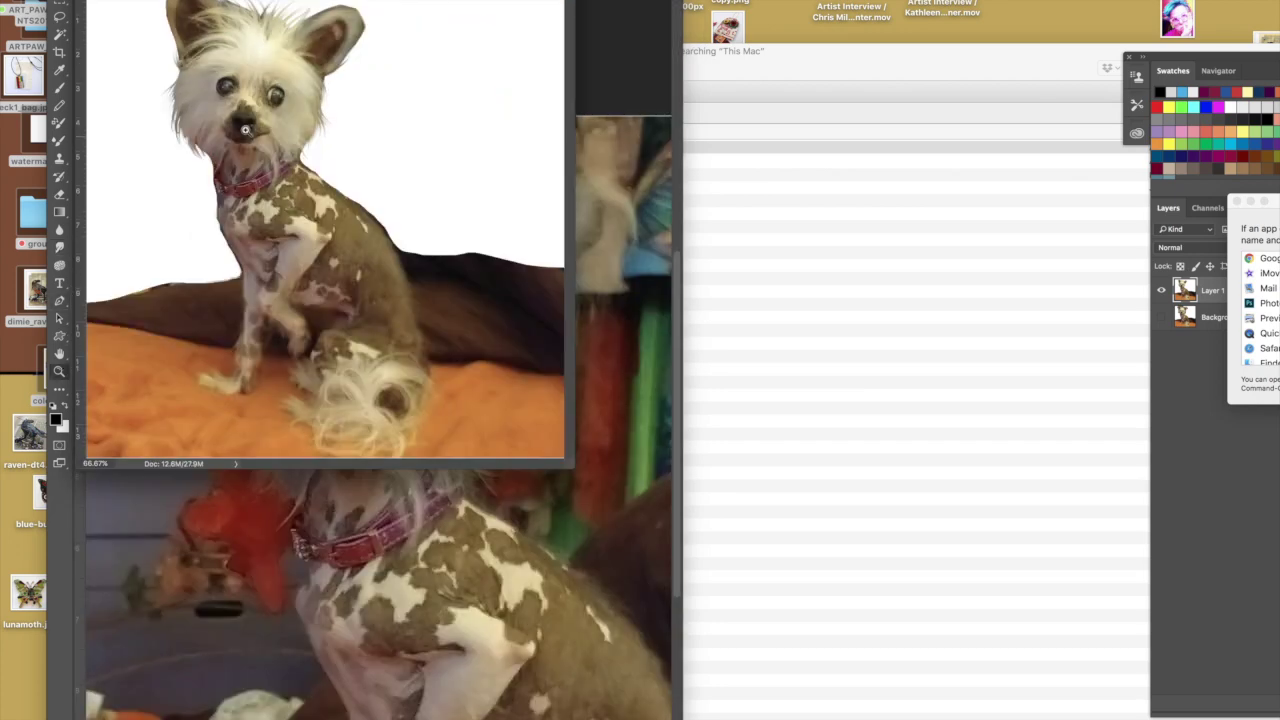
Step: Smudge curved strands down and outward from the lower right jaw over the white area beside the neck
drag(293, 97, 355, 157)
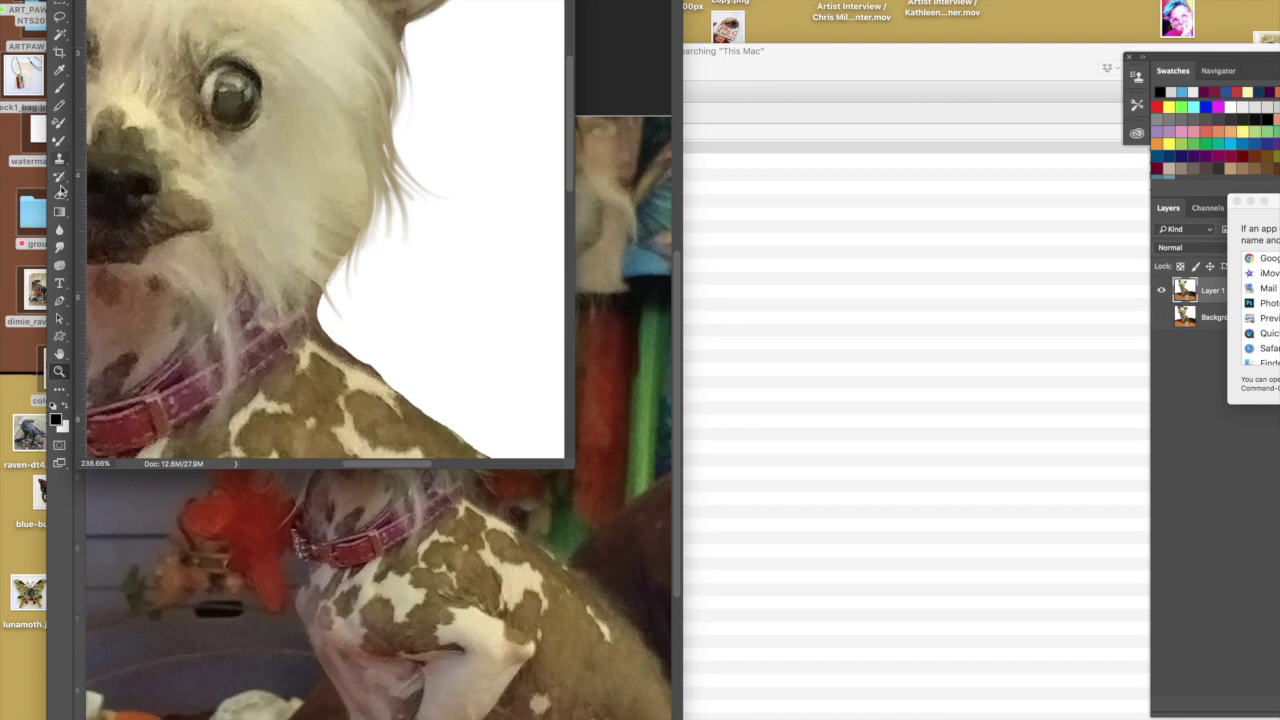
click(59, 246)
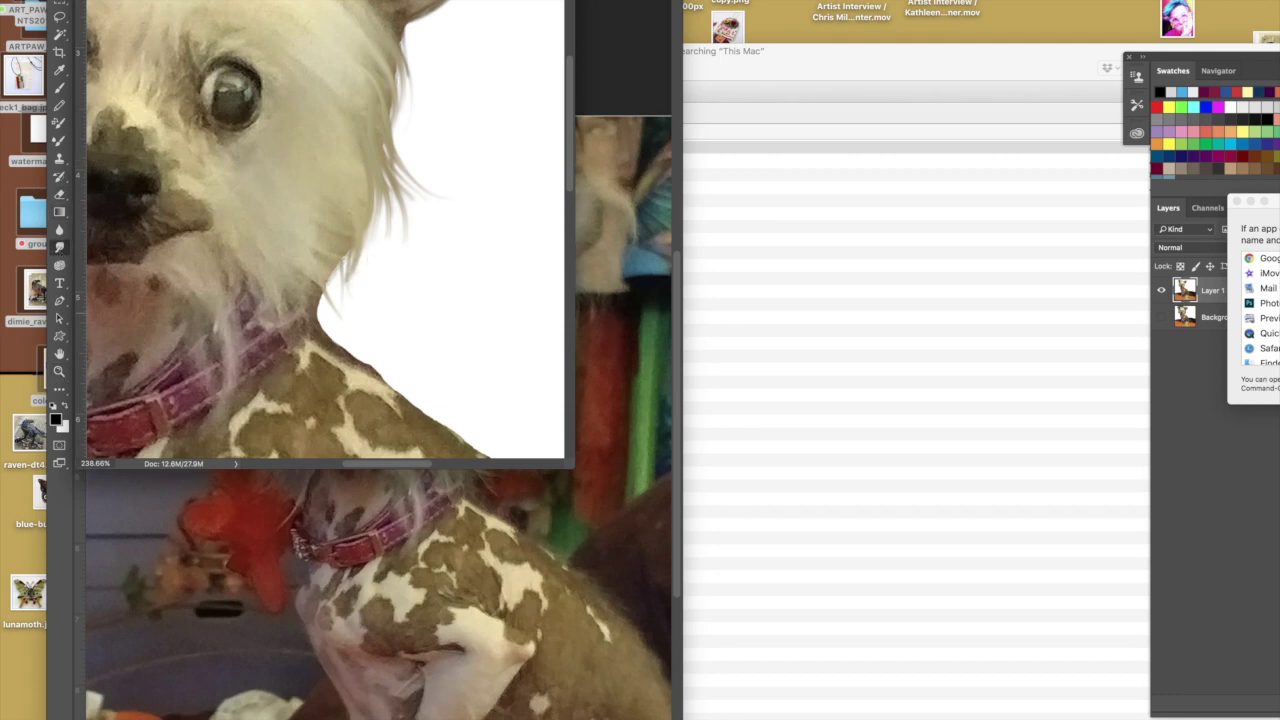
click(60, 375)
mouse_move(344, 231)
mouse_down()
mouse_move(395, 290)
mouse_move(374, 349)
mouse_move(387, 355)
mouse_up()
click(60, 248)
drag(346, 291, 376, 336)
drag(452, 1, 526, 1)
mouse_move(387, 300)
mouse_down()
mouse_move(446, 338)
mouse_move(430, 438)
mouse_move(472, 444)
mouse_move(461, 422)
mouse_up()
drag(353, 375, 486, 451)
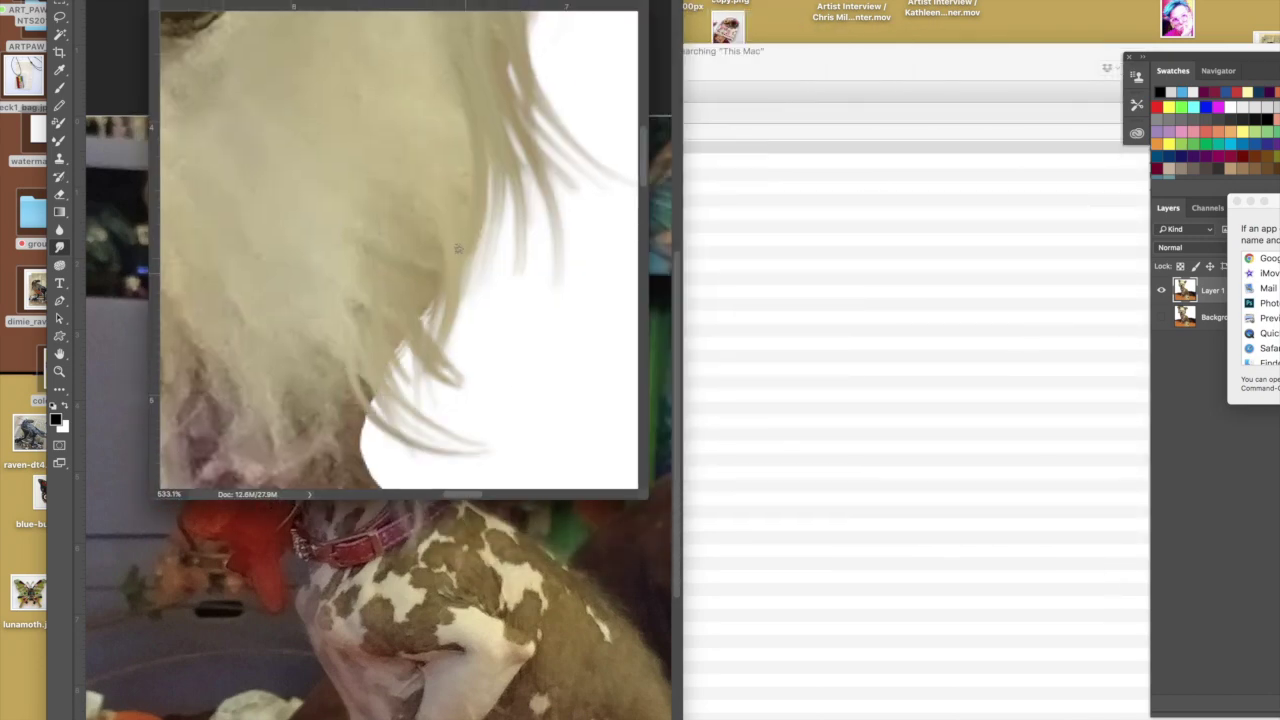
Step: Fill the gap between the right cheek fringe and jaw strands with more smudged hairs, and review the full image
drag(449, 330, 475, 403)
drag(477, 240, 459, 350)
drag(505, 175, 513, 311)
drag(486, 188, 492, 324)
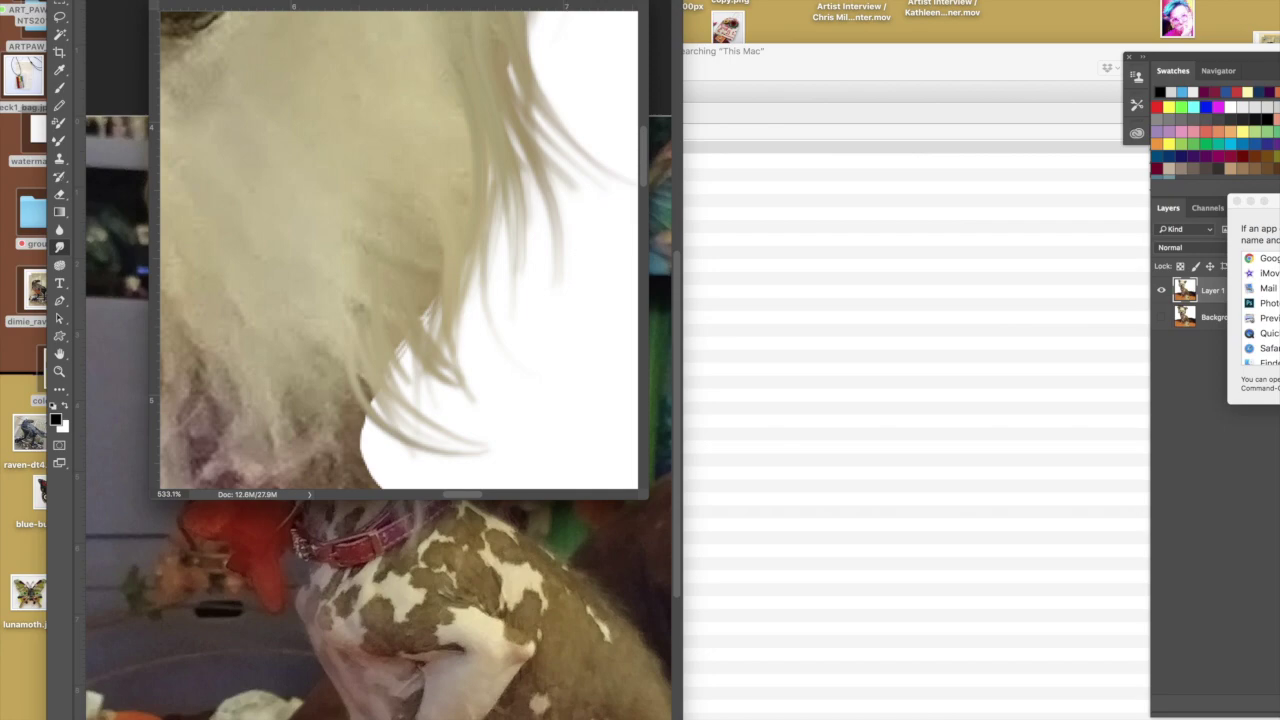
click(372, 0)
click(380, 34)
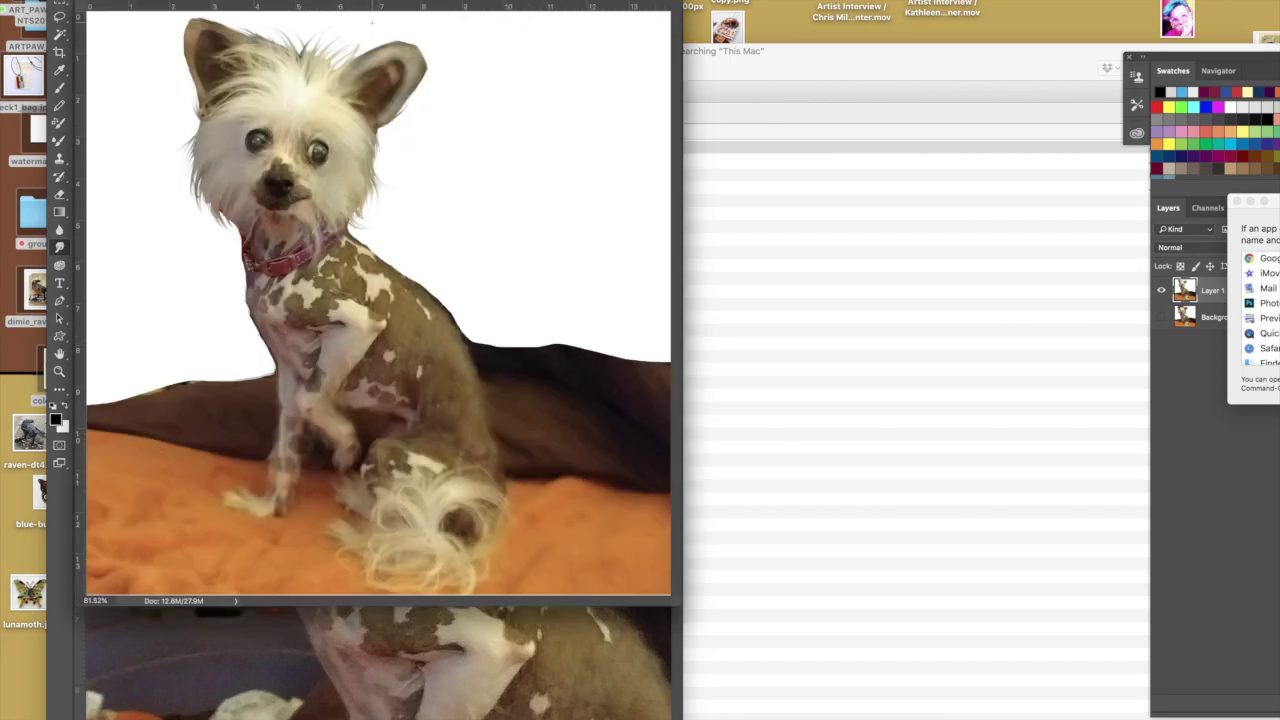